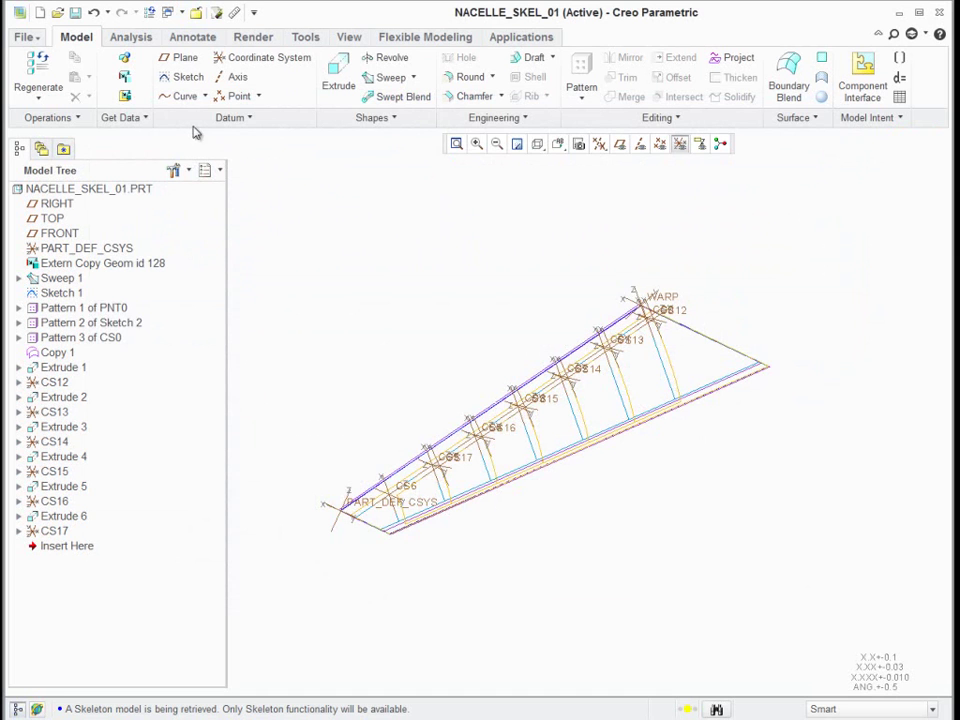
- Create a new assembly file named WER
left_click(40, 12)
left_click(385, 297)
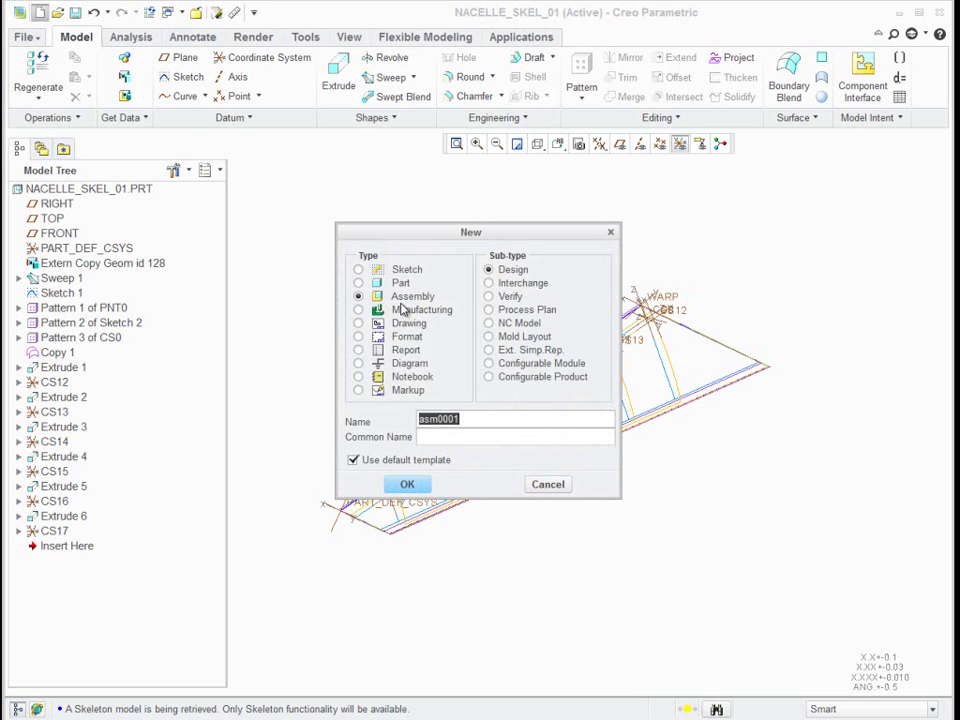
type("asm")
left_click(408, 485)
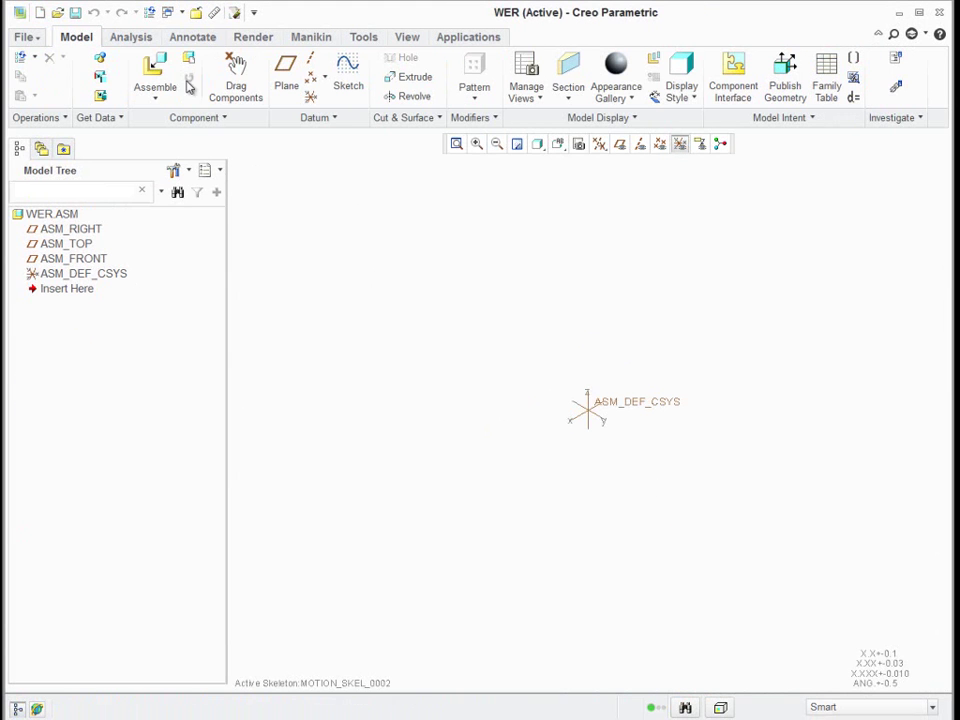
- Assemble the nacelle_skel_01.prt skeleton and spin the view to show its wing frame
left_click(153, 68)
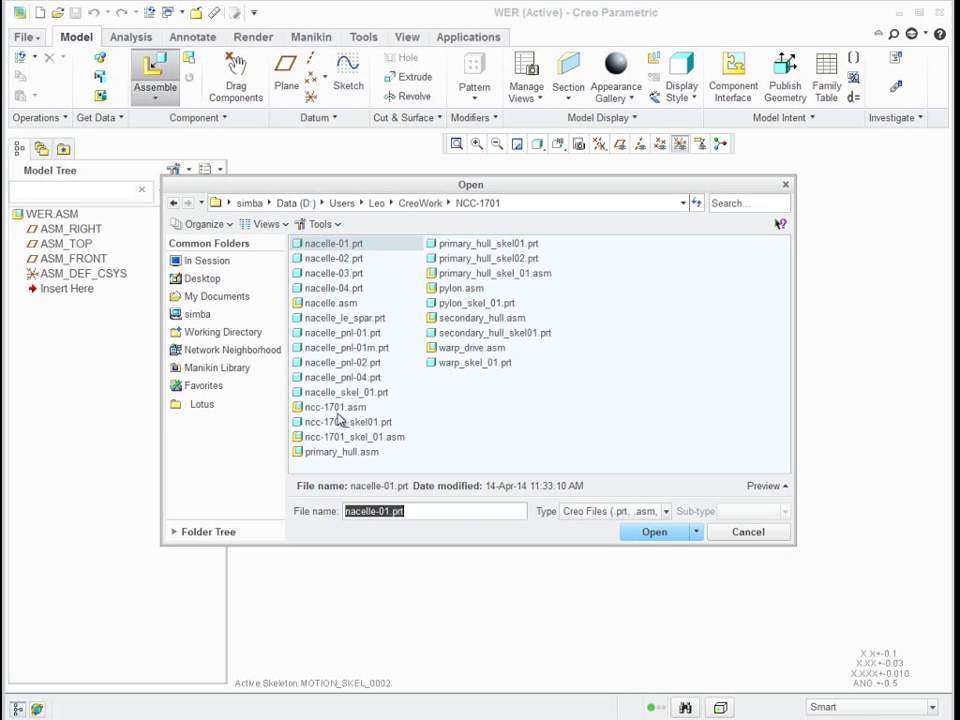
left_click(340, 394)
left_click(654, 531)
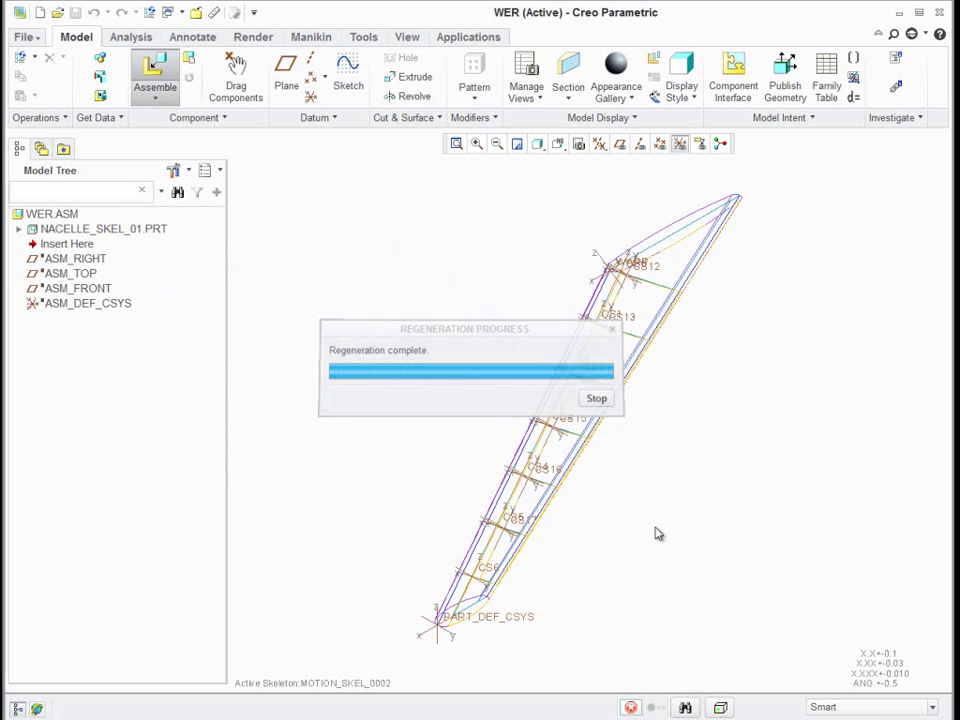
middle_click_drag(640, 458, 714, 429)
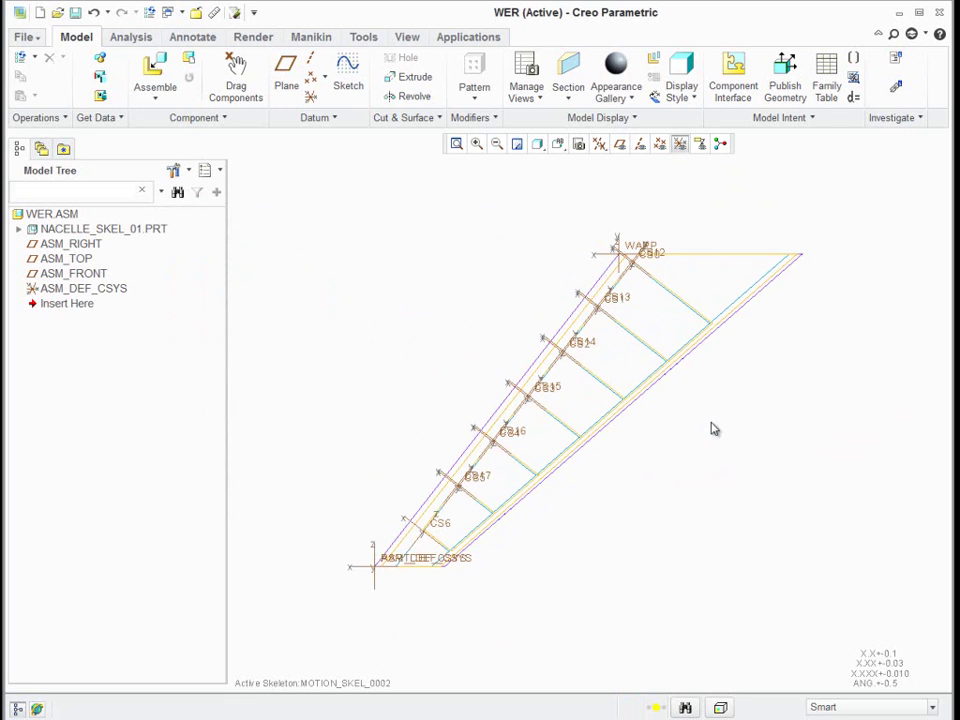
- Open nacelle.asm with its Master Rep representation
left_click(194, 12)
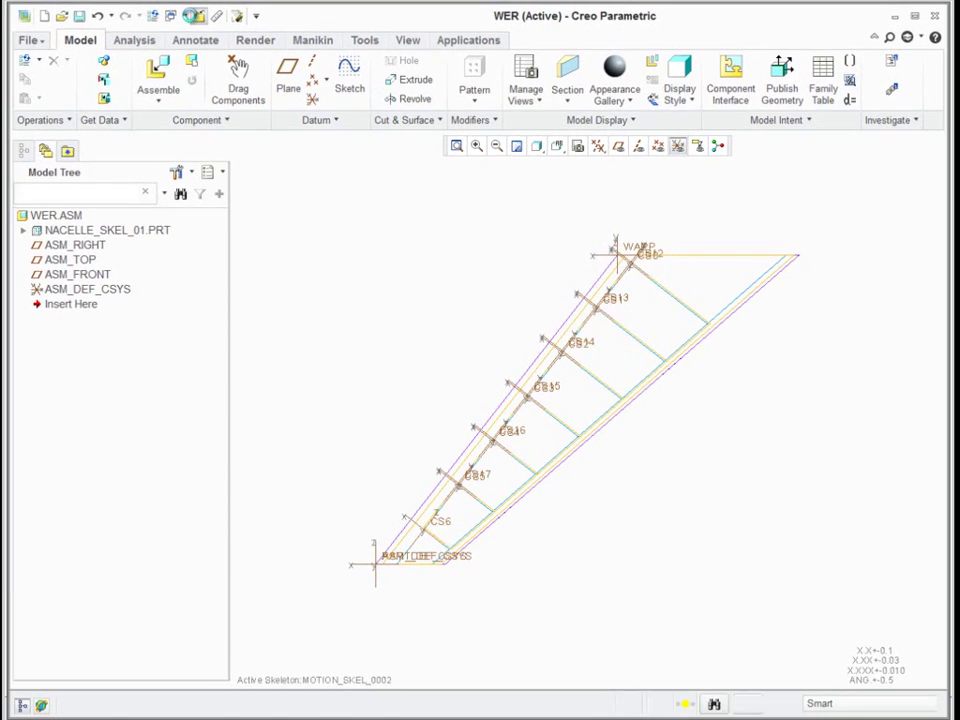
left_click(57, 12)
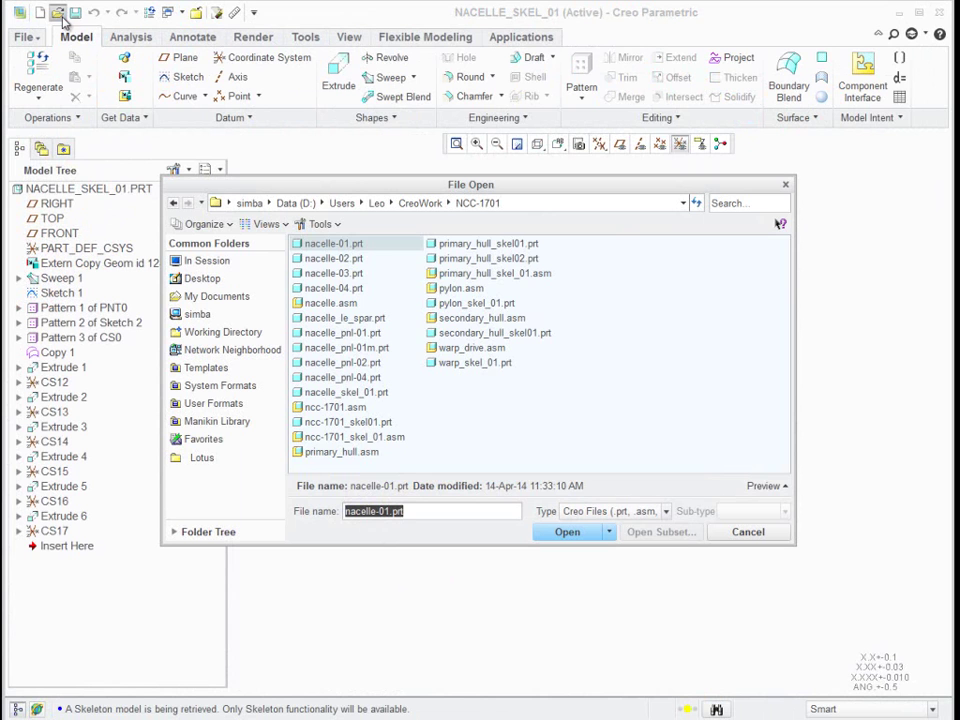
double_click(330, 302)
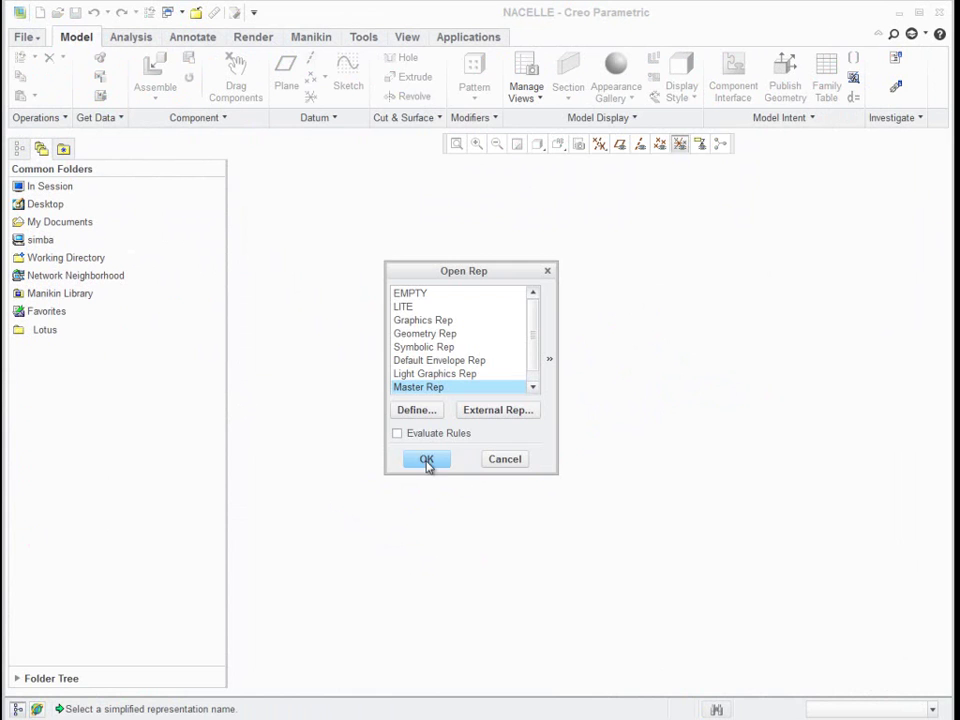
left_click(427, 460)
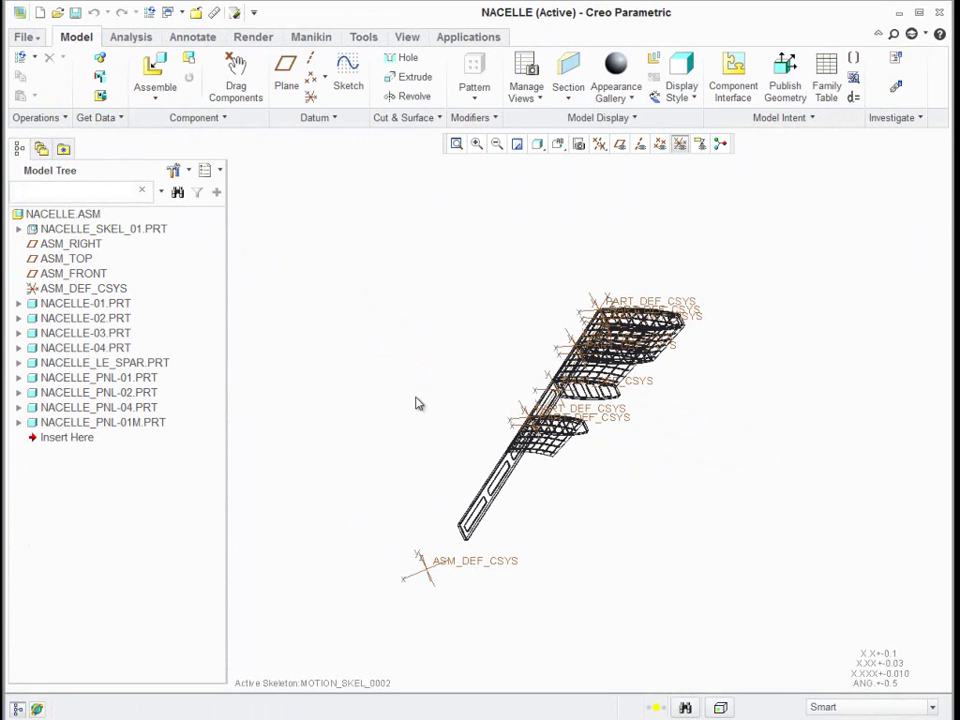
- Turn off coordinate system display and highlight the skeleton and NACELLE-01 to -04 parts
left_click(680, 144)
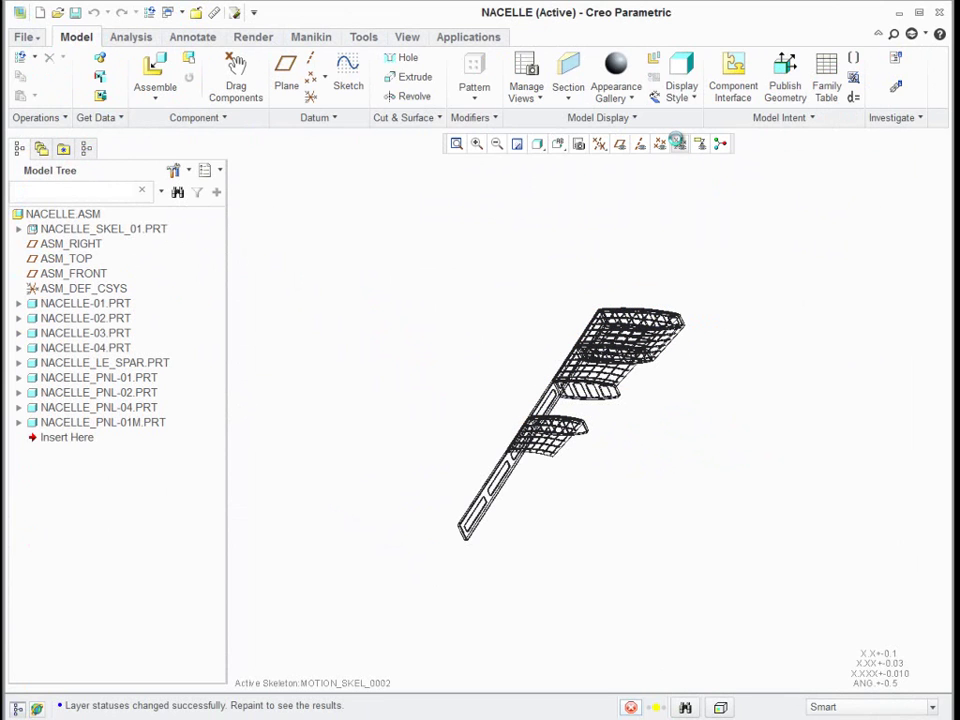
key("ctrl+r")
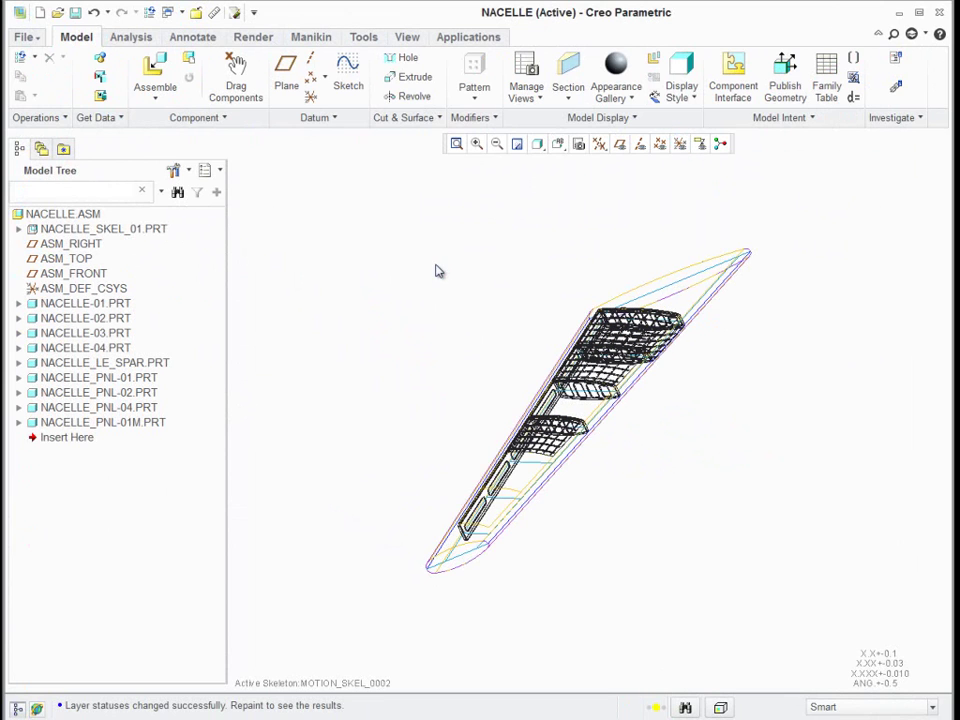
left_click(105, 229)
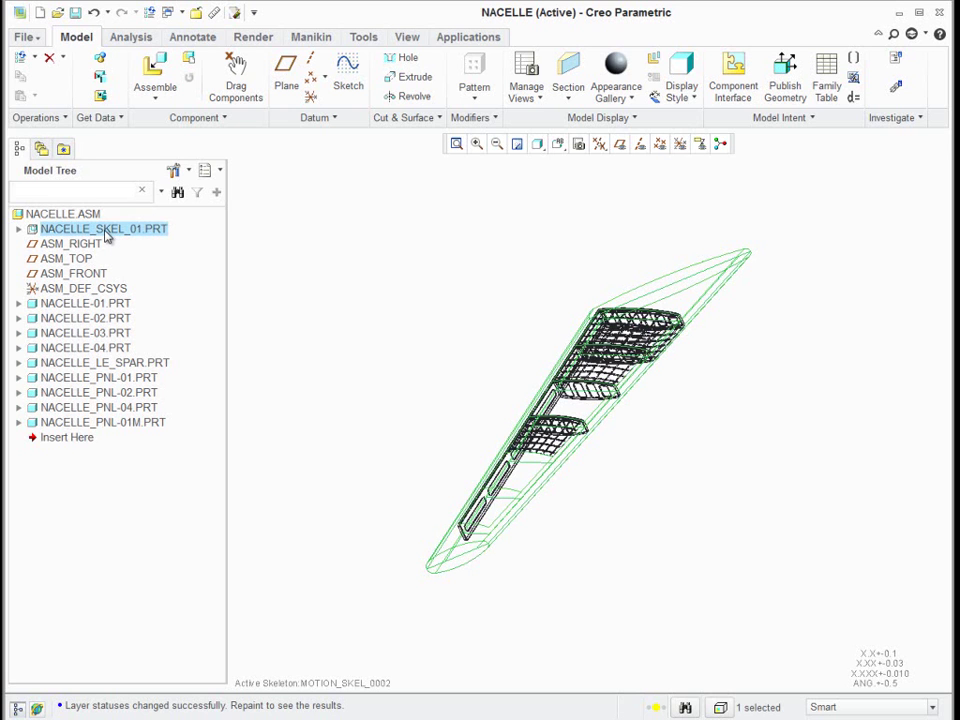
left_click(88, 304)
left_click(87, 318)
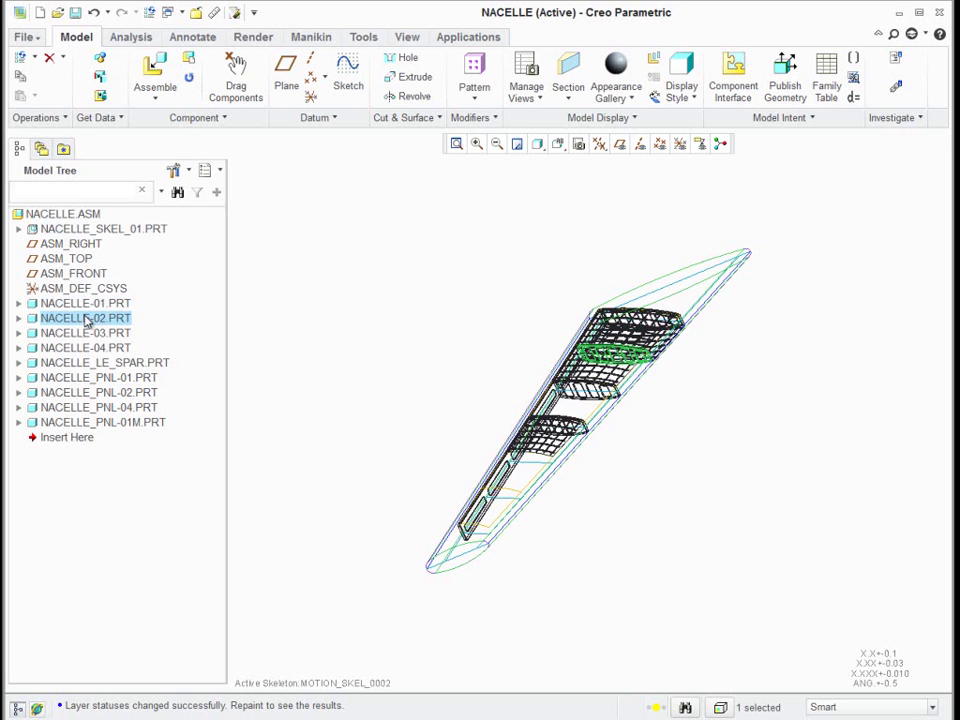
left_click(83, 334)
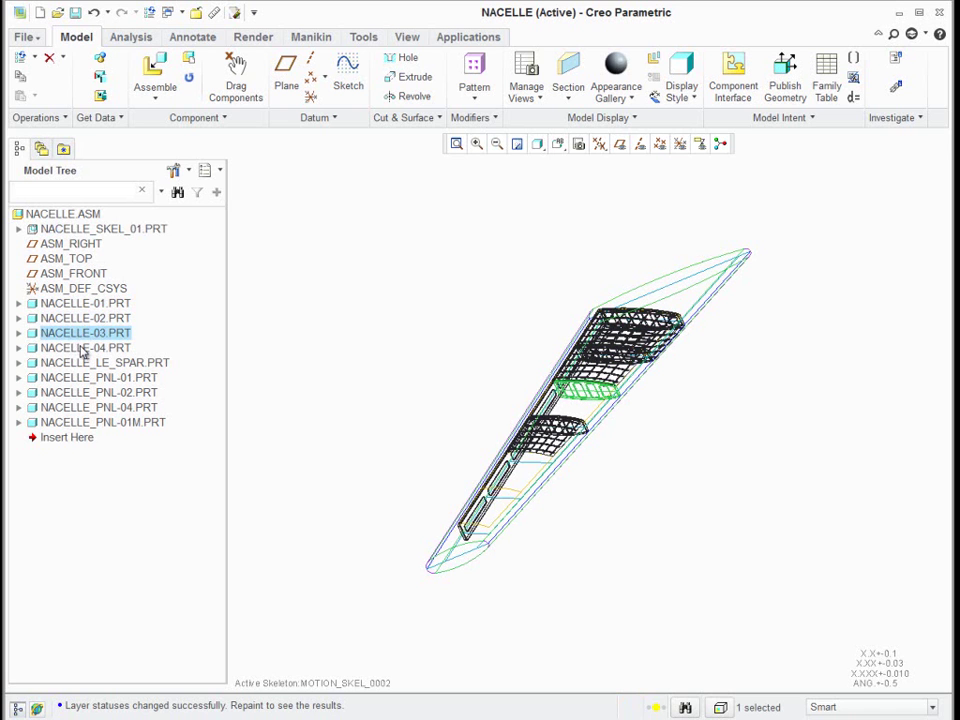
left_click(82, 348)
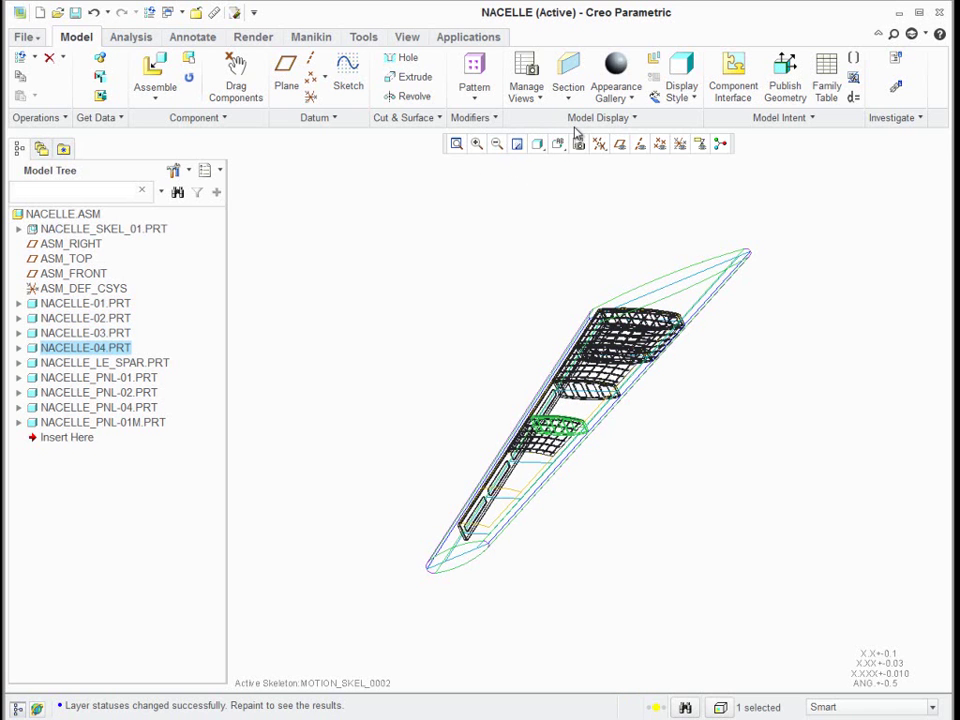
- Set the display style to Shading With Edges and hide the skeleton part
left_click(537, 143)
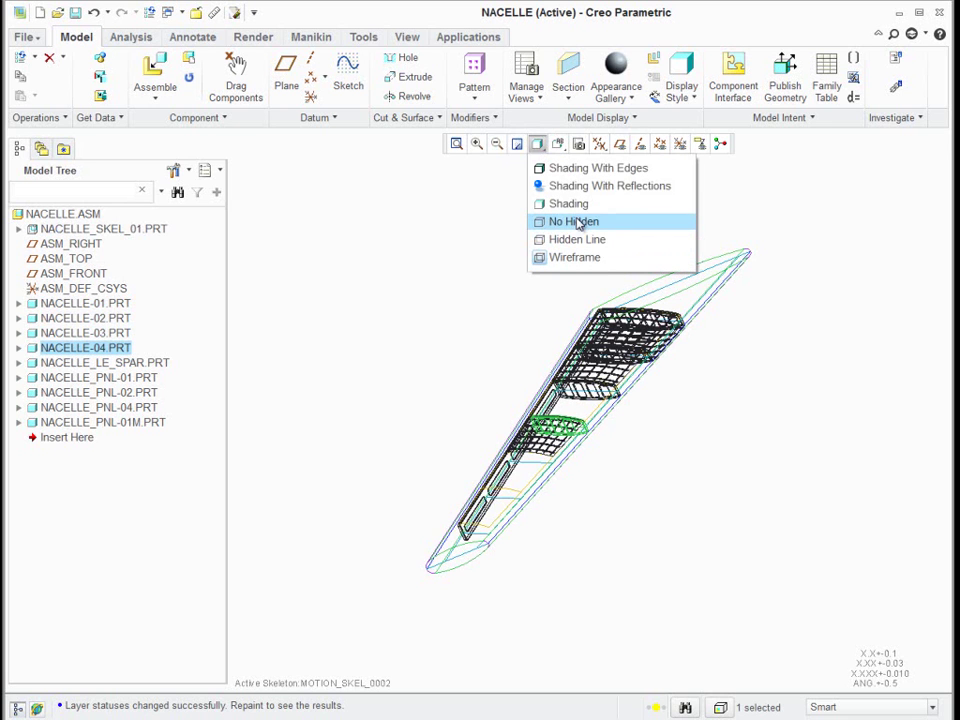
left_click(573, 172)
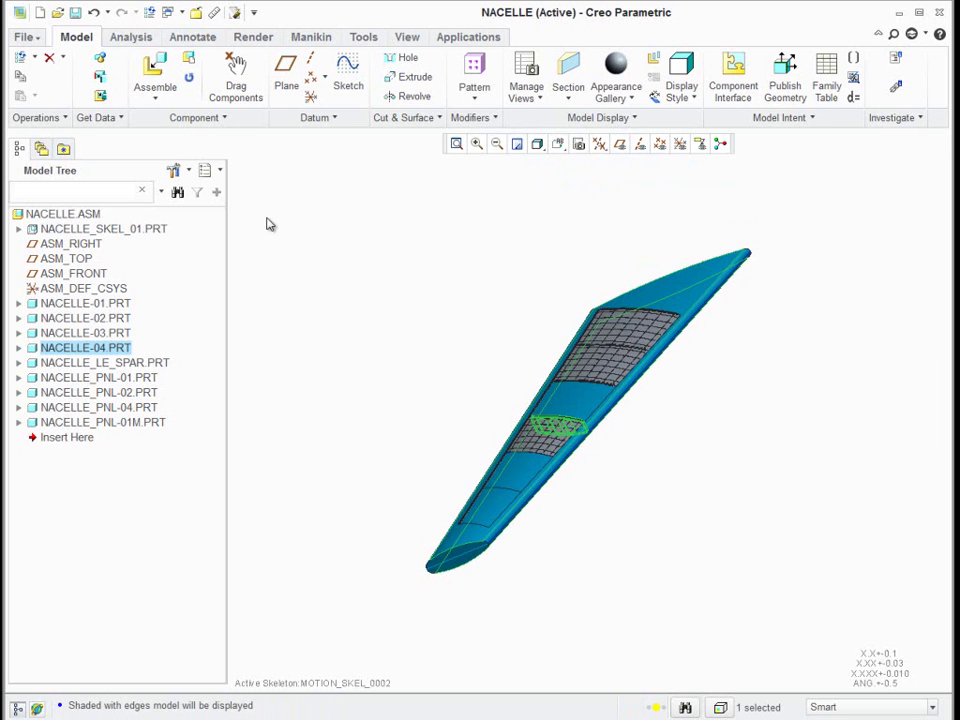
right_click(130, 232)
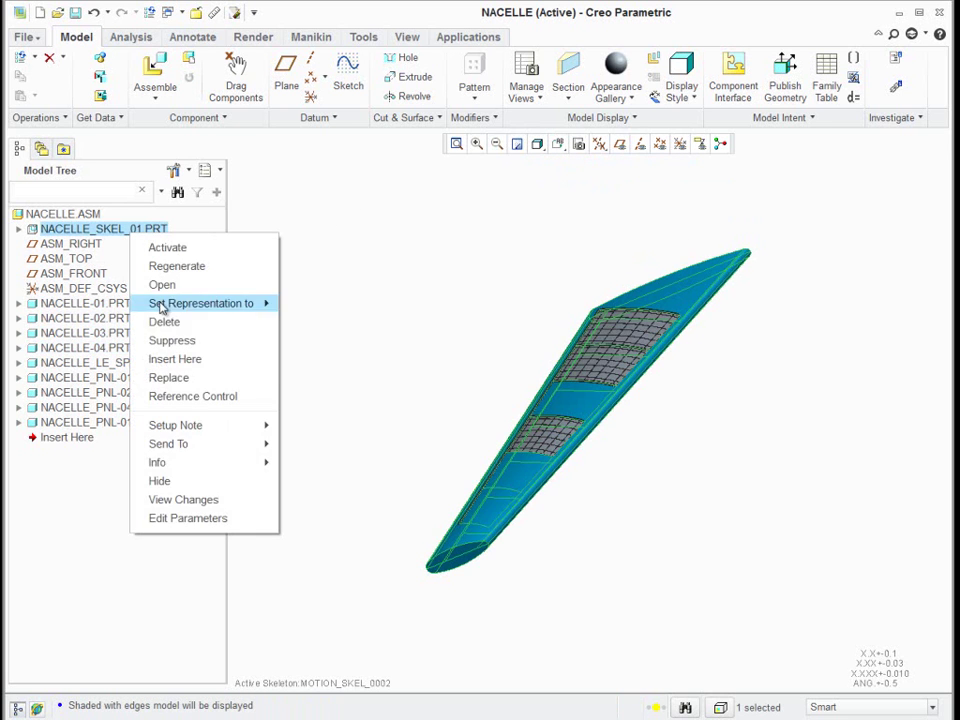
left_click(187, 481)
scroll(620, 395, "up", 6)
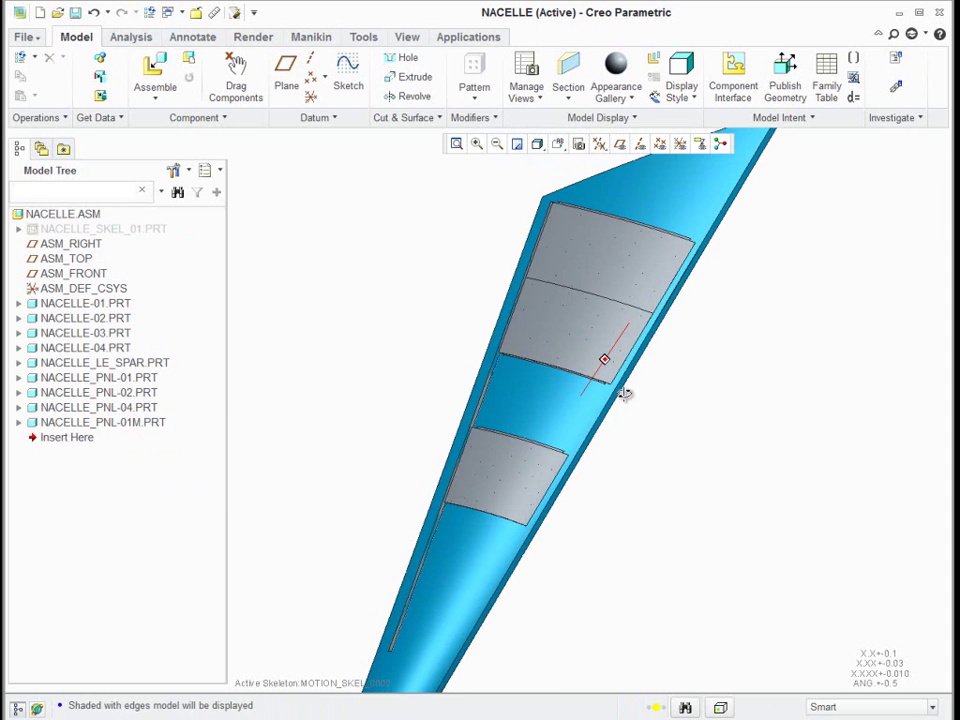
- Switch to the Layer Tree and hide the 08_SURFACES layer
left_click(217, 175)
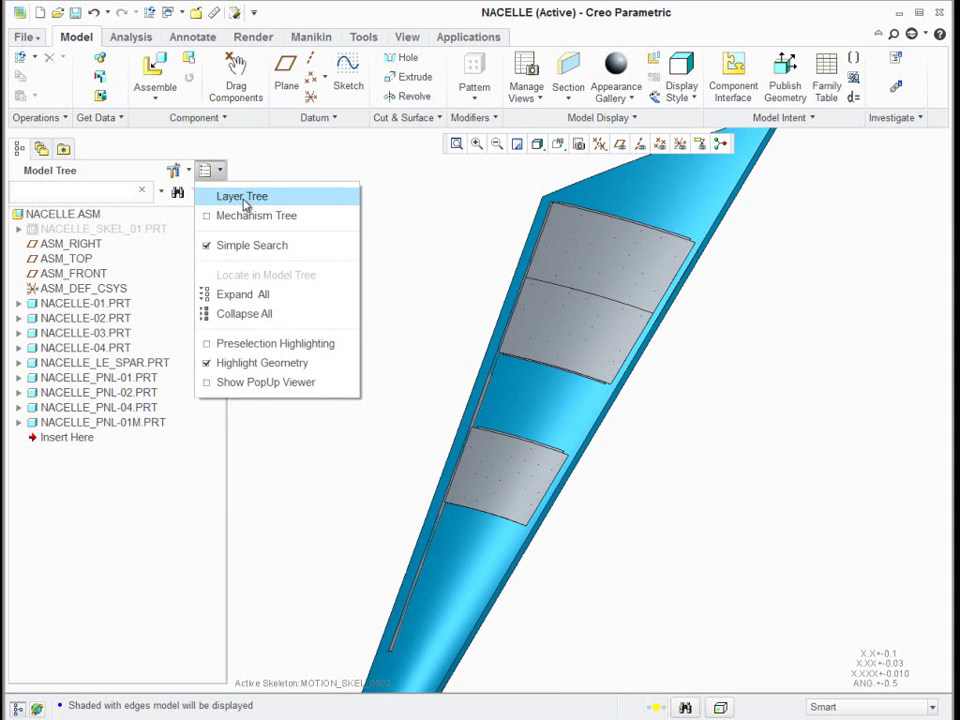
left_click(242, 196)
right_click(76, 342)
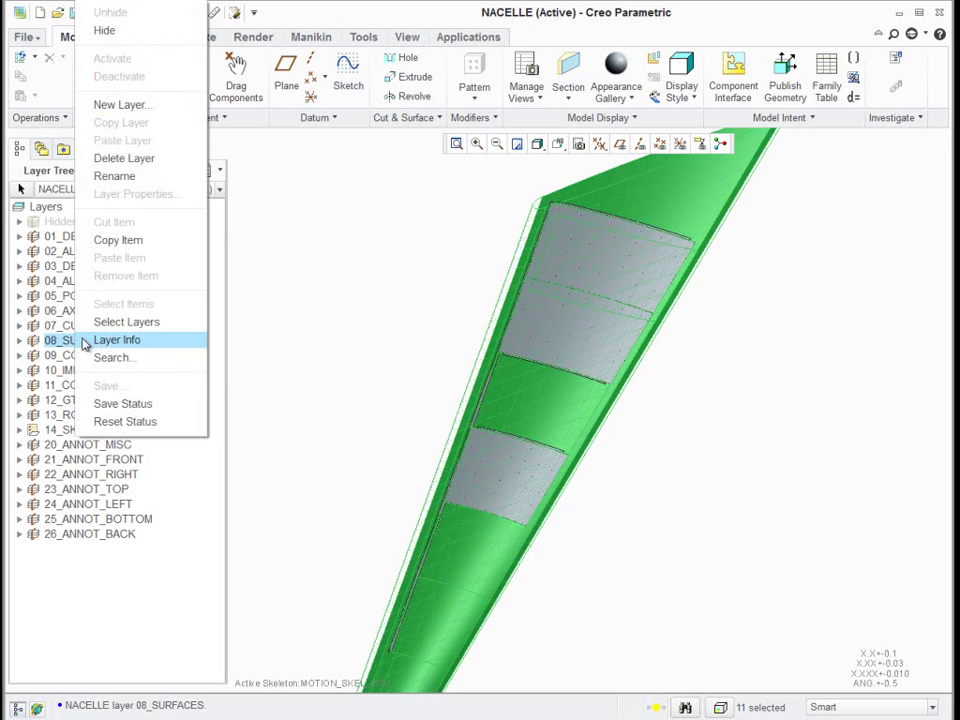
left_click(105, 30)
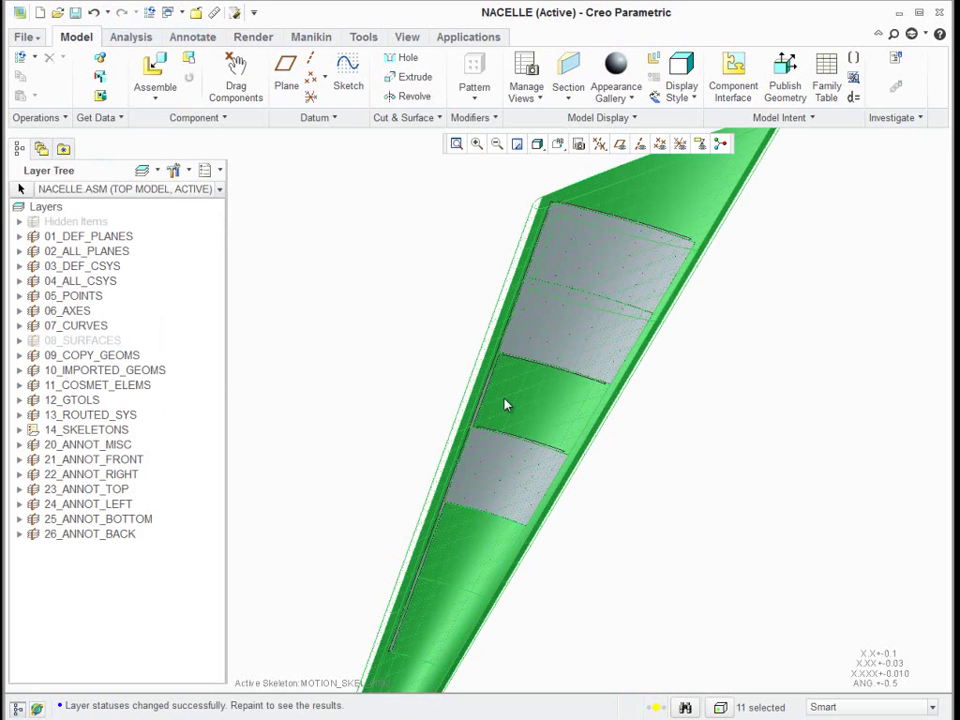
scroll(518, 411, "down", 3)
scroll(561, 347, "up", 1)
mouse_move(561, 347)
middle_mouse_down()
mouse_move(589, 294)
mouse_move(538, 244)
mouse_move(536, 216)
middle_mouse_up()
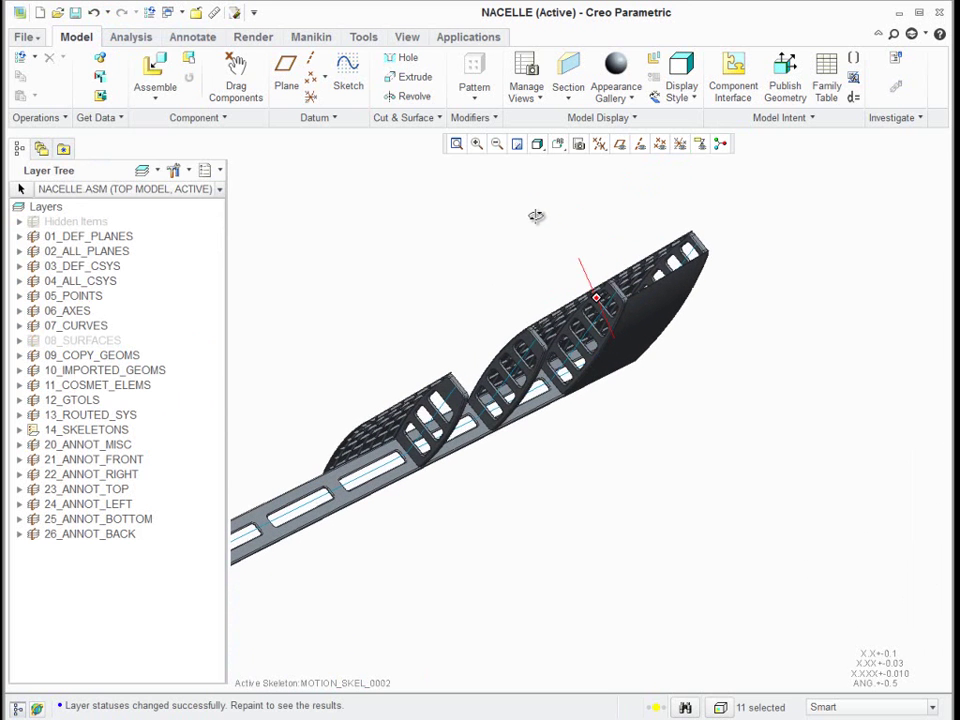
scroll(632, 293, "up", 3)
mouse_move(632, 293)
middle_mouse_down()
mouse_move(606, 242)
mouse_move(600, 257)
mouse_move(656, 343)
middle_mouse_up()
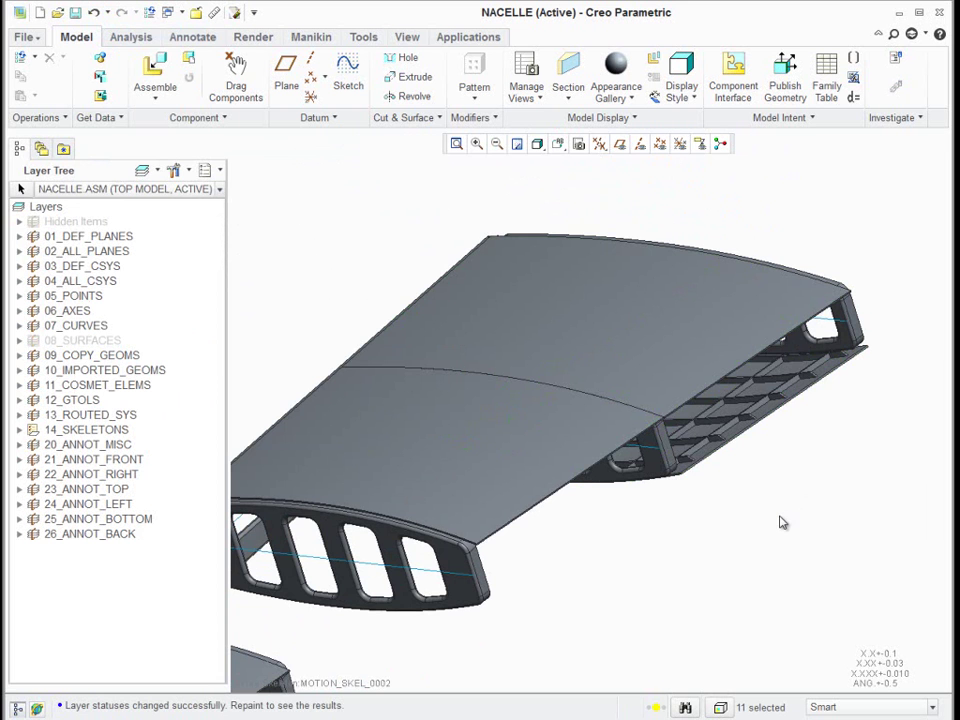
mouse_move(768, 516)
middle_mouse_down()
mouse_move(707, 478)
mouse_move(679, 491)
mouse_move(673, 510)
mouse_move(441, 540)
mouse_move(660, 502)
mouse_move(649, 396)
mouse_move(733, 384)
mouse_move(731, 409)
mouse_move(793, 360)
middle_mouse_up()
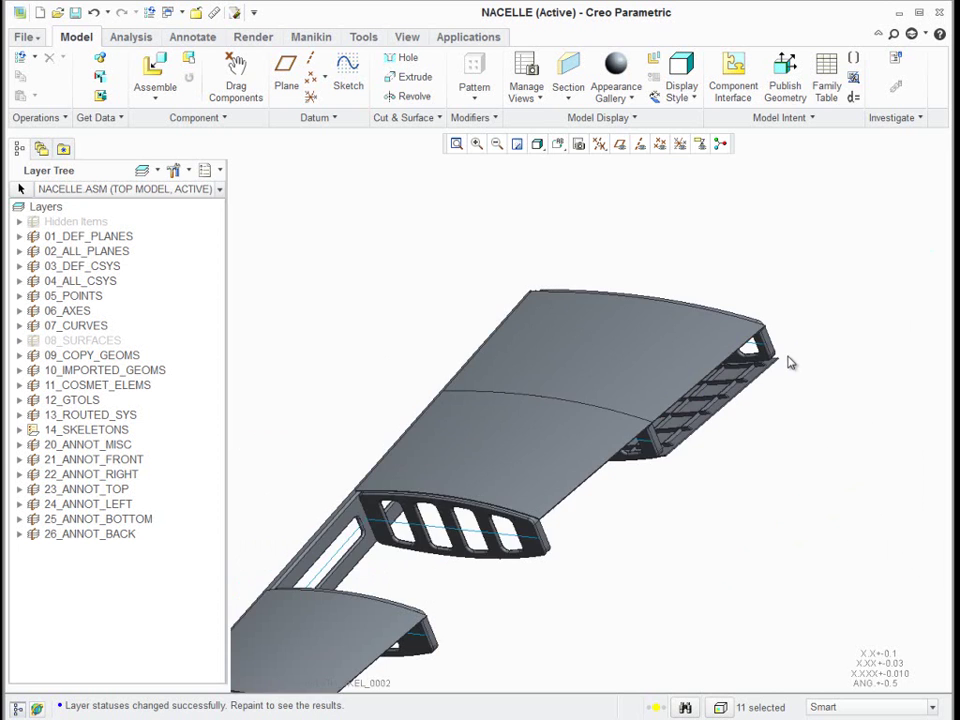
scroll(788, 352, "up", 3)
scroll(681, 369, "down", 5)
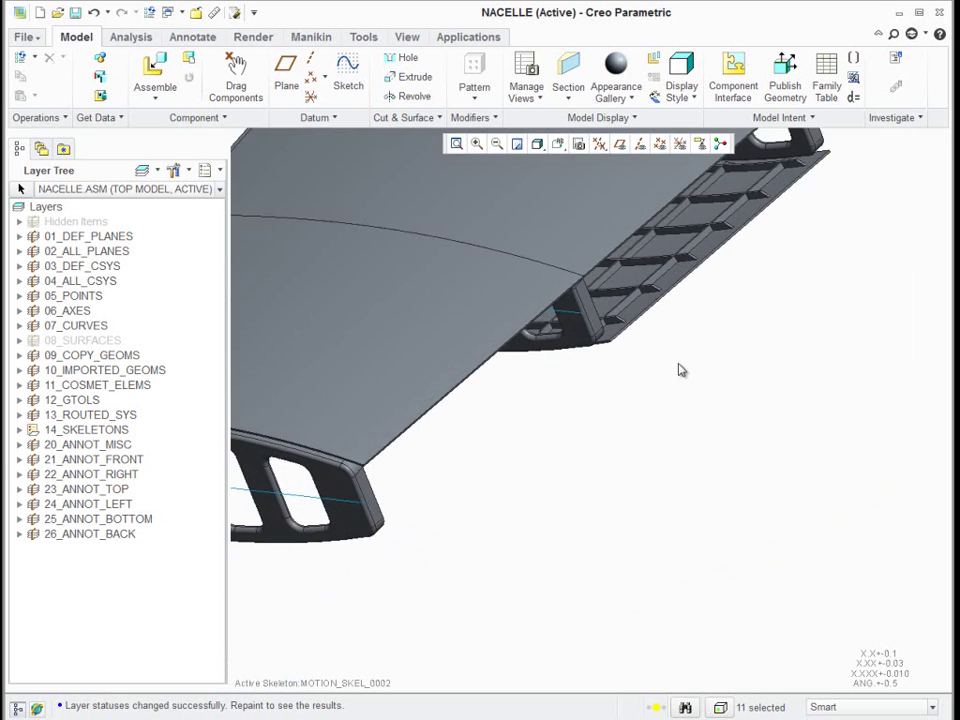
middle_click_drag(681, 369, 605, 370)
scroll(645, 538, "up", 4)
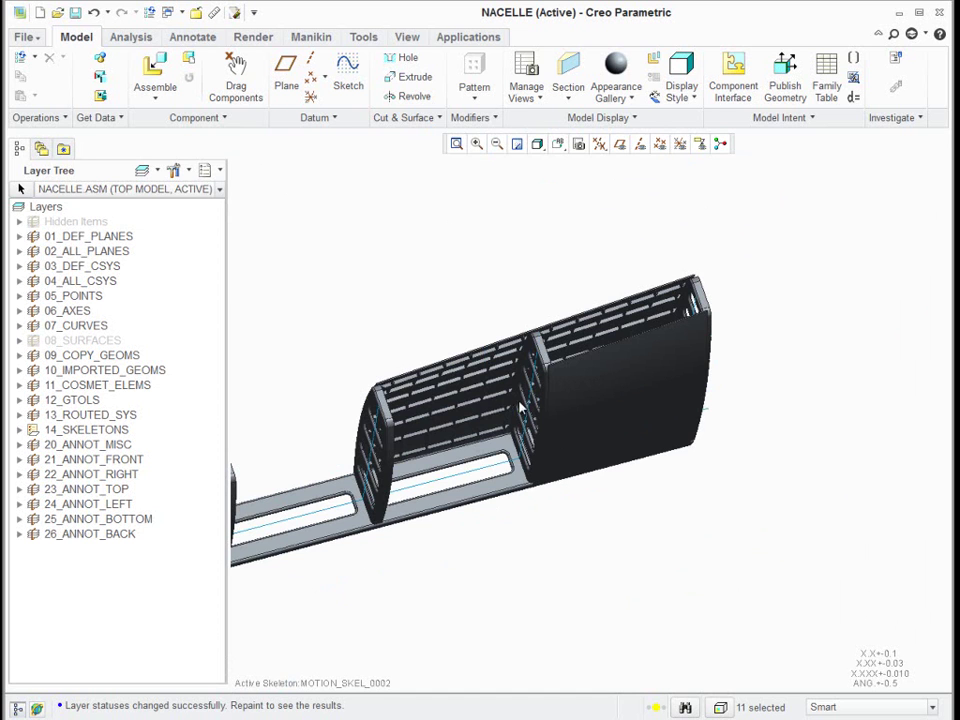
- Open NACELLE-02 in its own window and select its Extern Copy Geom id 128 feature
left_click(497, 377)
right_click(418, 189)
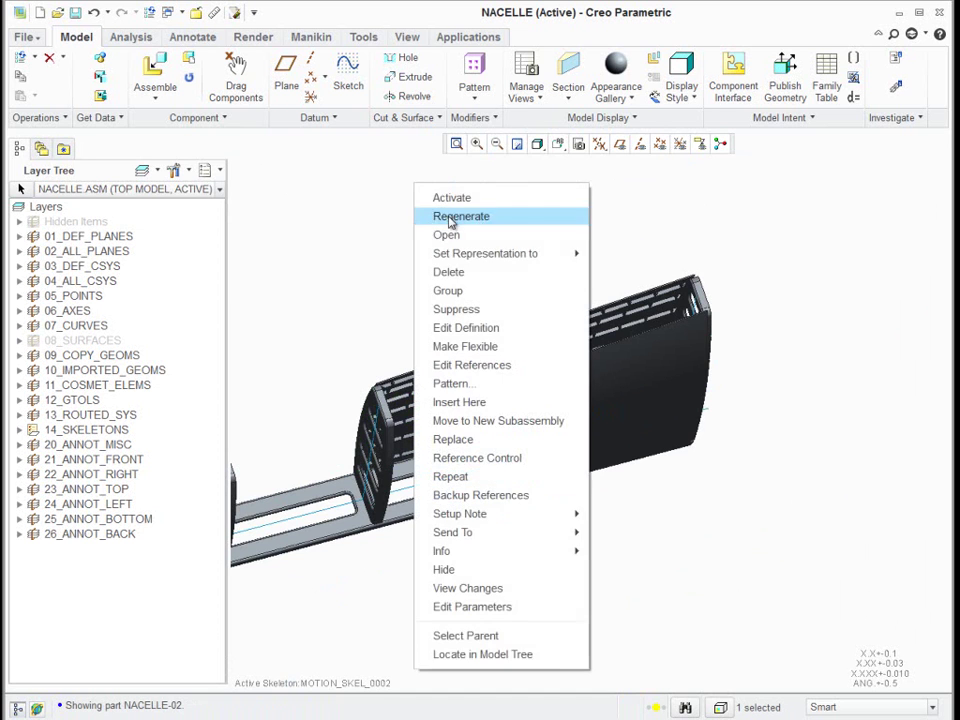
left_click(446, 235)
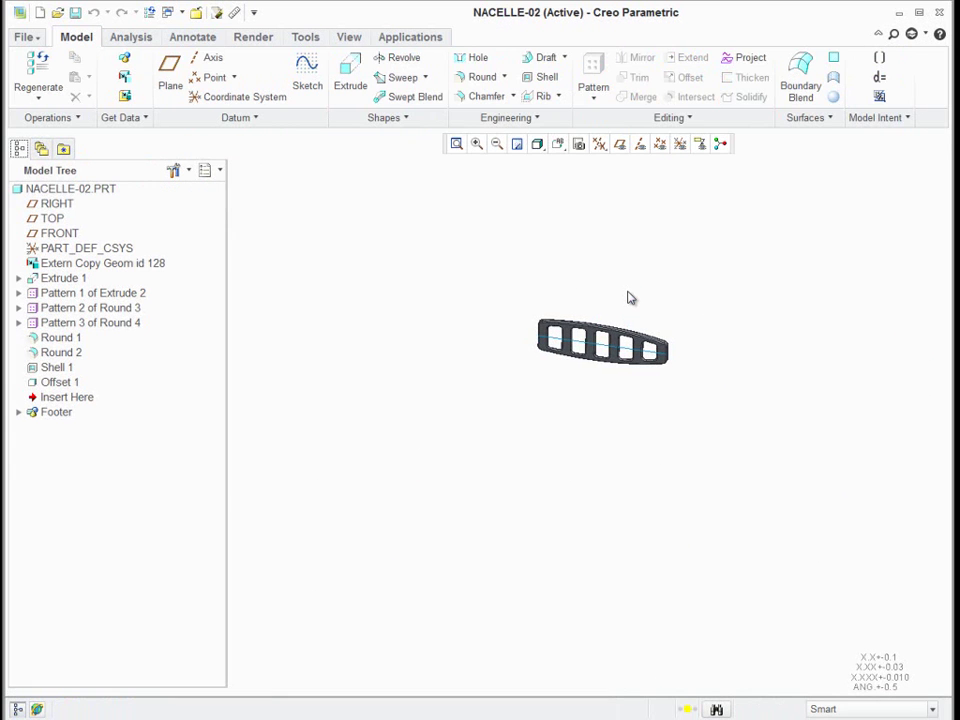
left_click(80, 265)
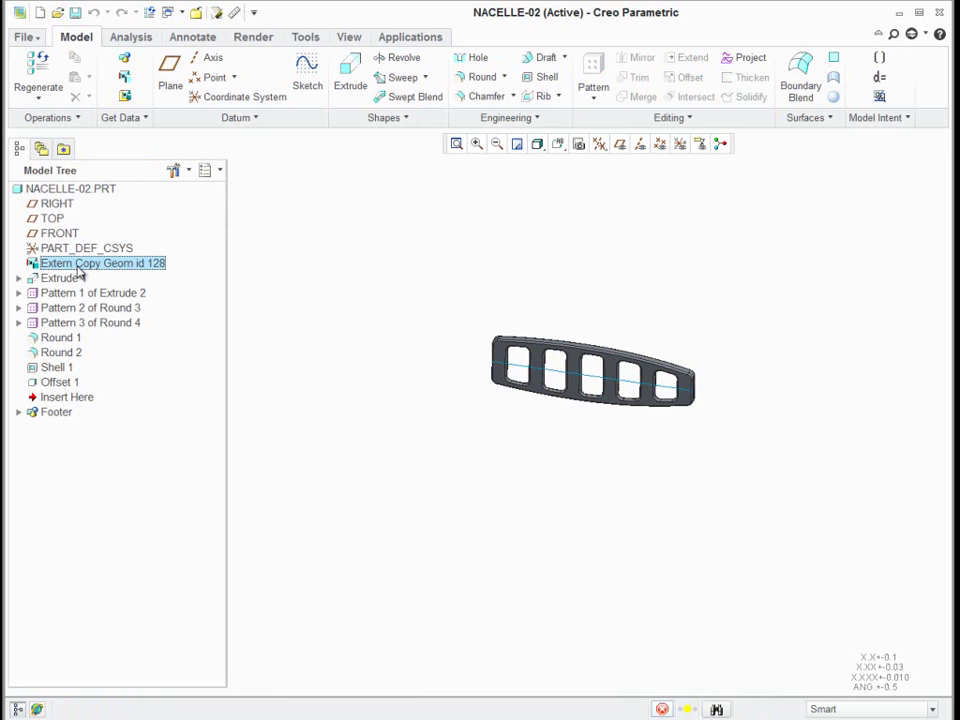
right_click(79, 267)
- Edit Extern Copy Geom id 128's definition and view its References, showing NACELLE_SKEL_01.PRT
left_click(176, 358)
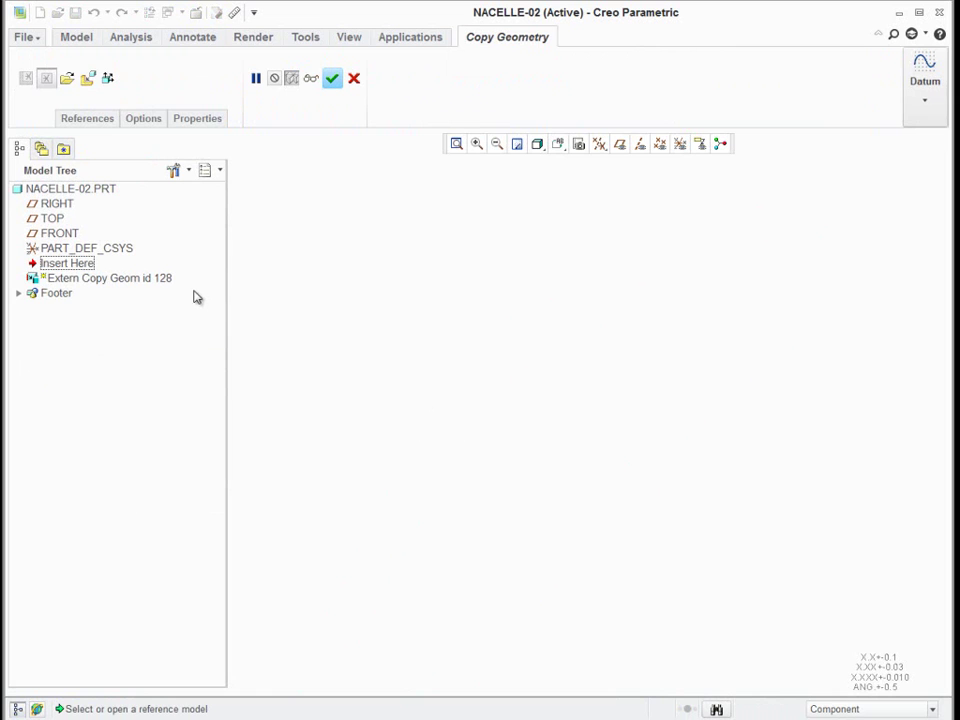
left_click(90, 119)
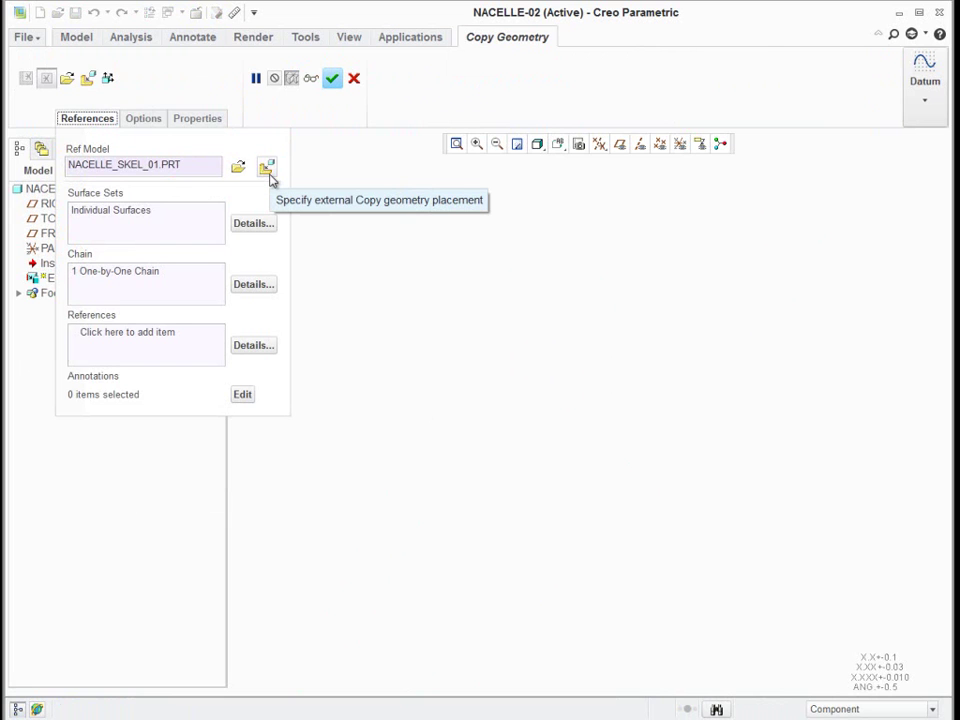
- Review the Coord Sys placement mapping skeleton CS1 to the part's PART_DEF_CSYS
left_click(267, 168)
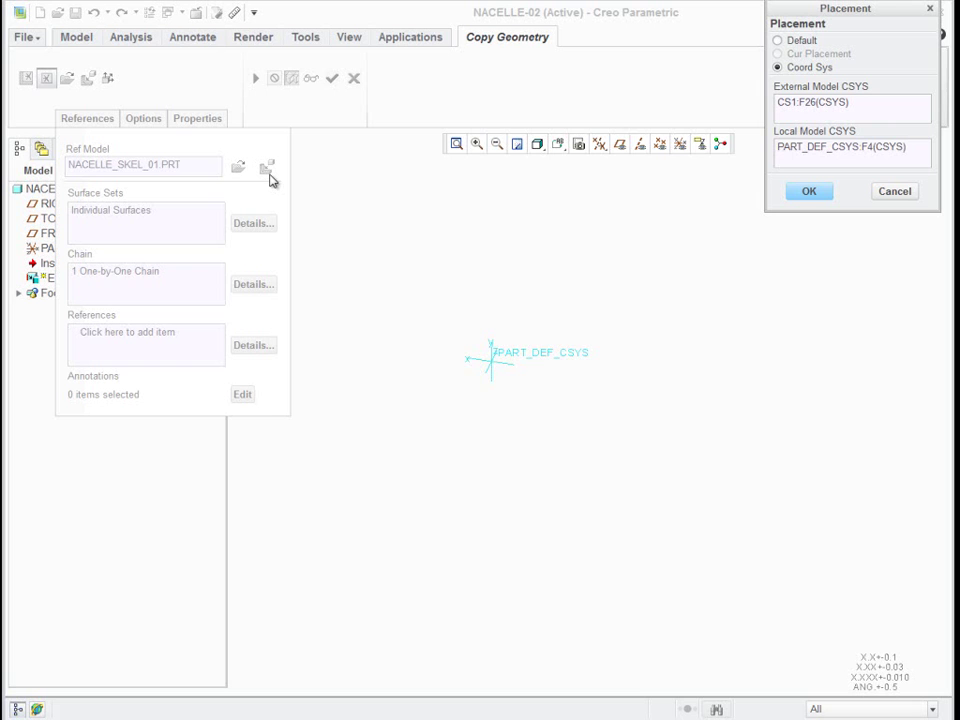
left_click(806, 151)
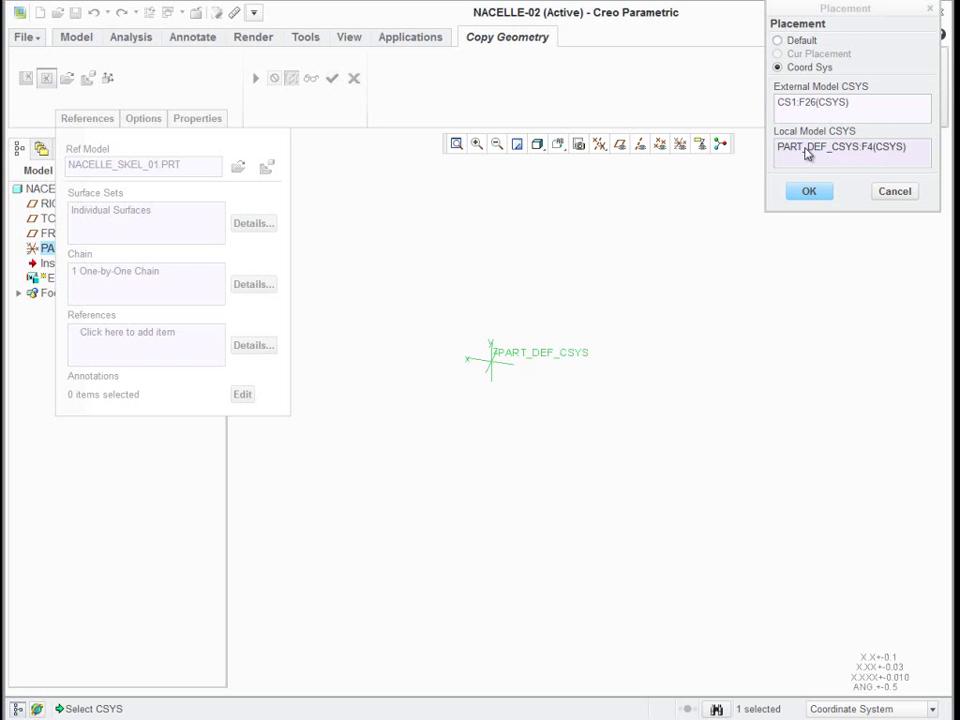
left_click(819, 106)
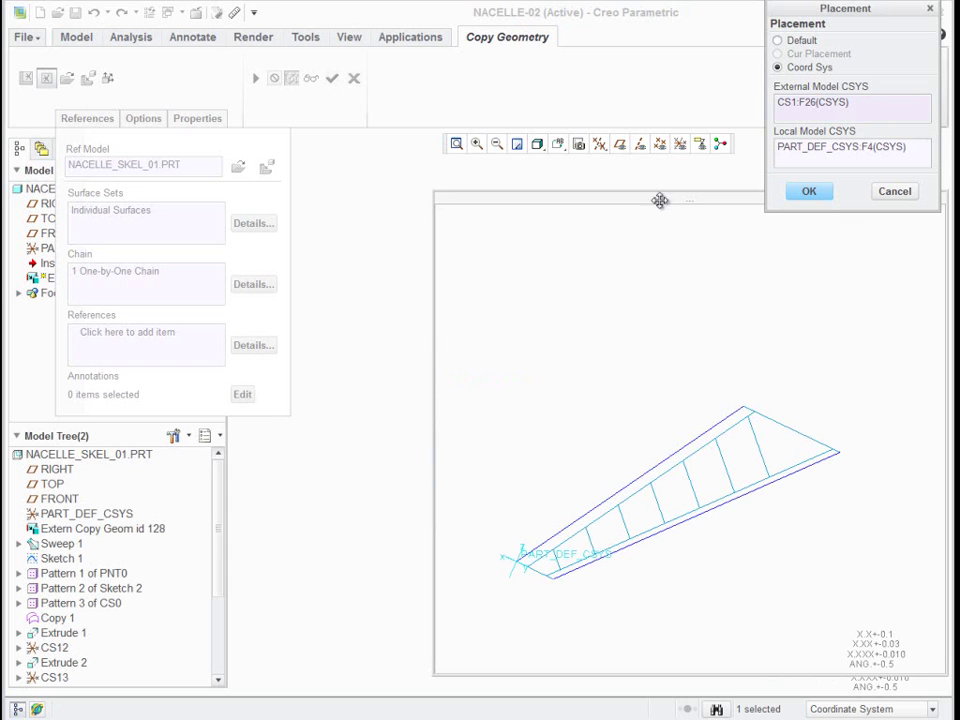
- Turn on coordinate system display and zoom and orbit the skeleton to locate CS1
left_click(679, 144)
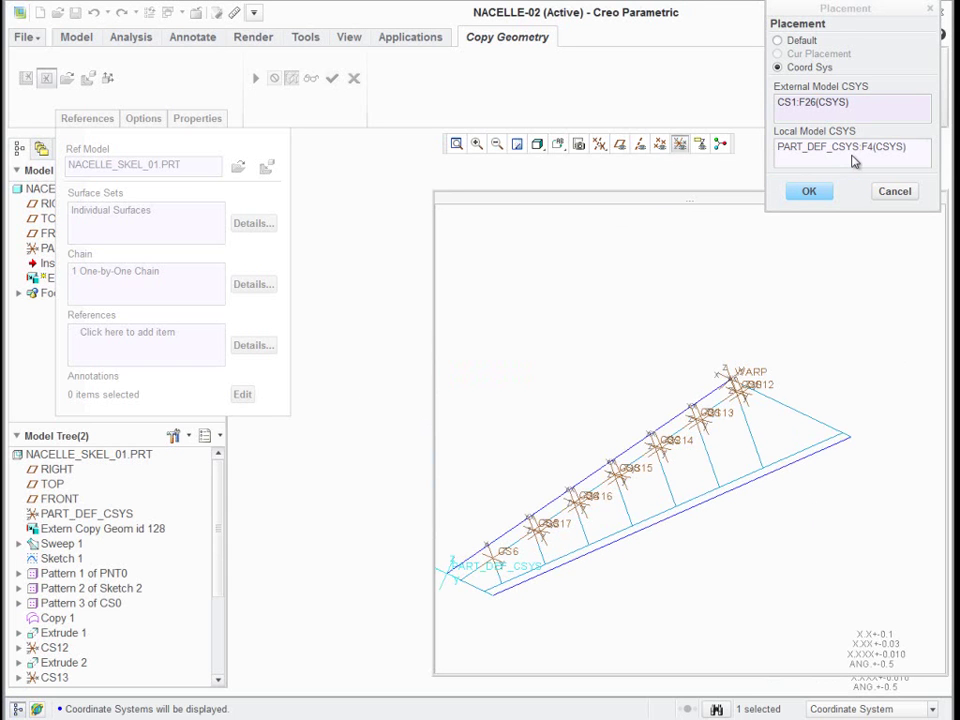
scroll(782, 434, "up", 5)
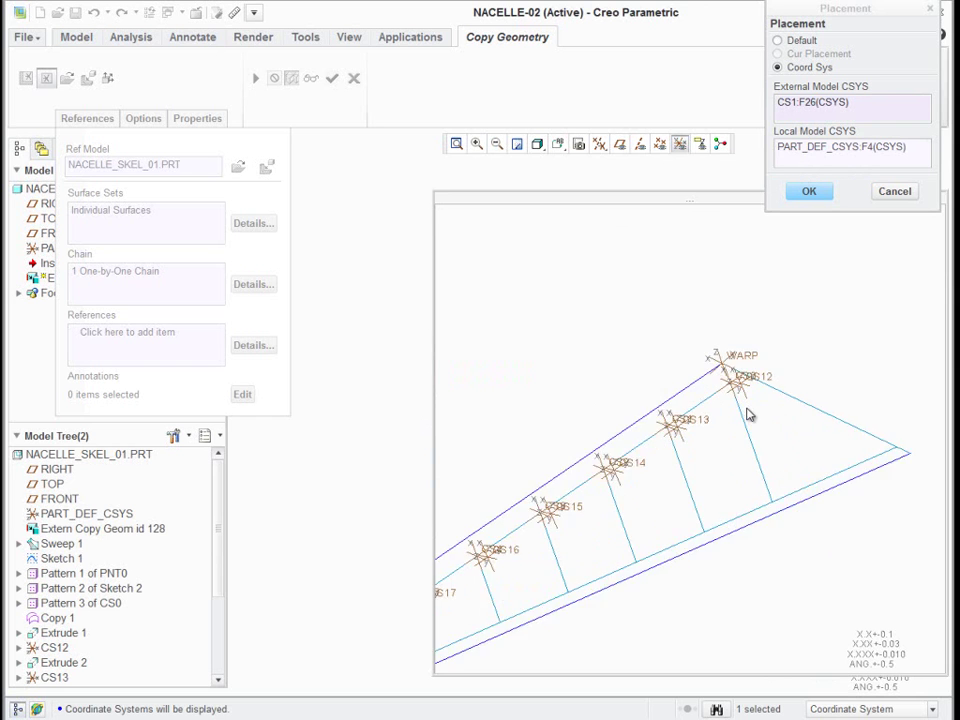
scroll(756, 358, "down", 2)
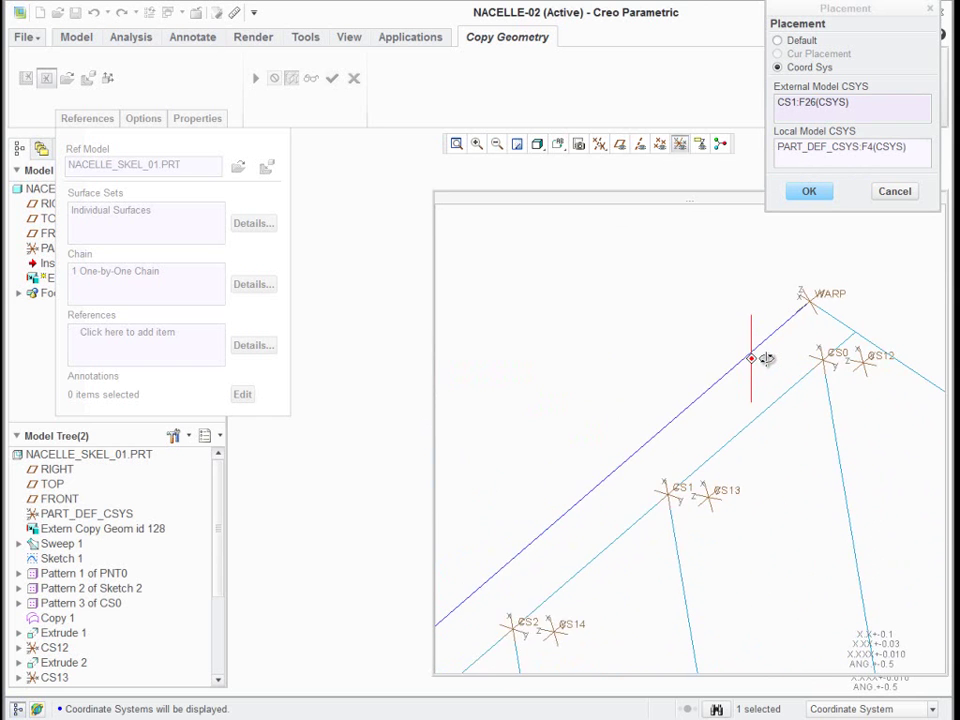
scroll(839, 377, "up", 5)
scroll(713, 315, "down", 2)
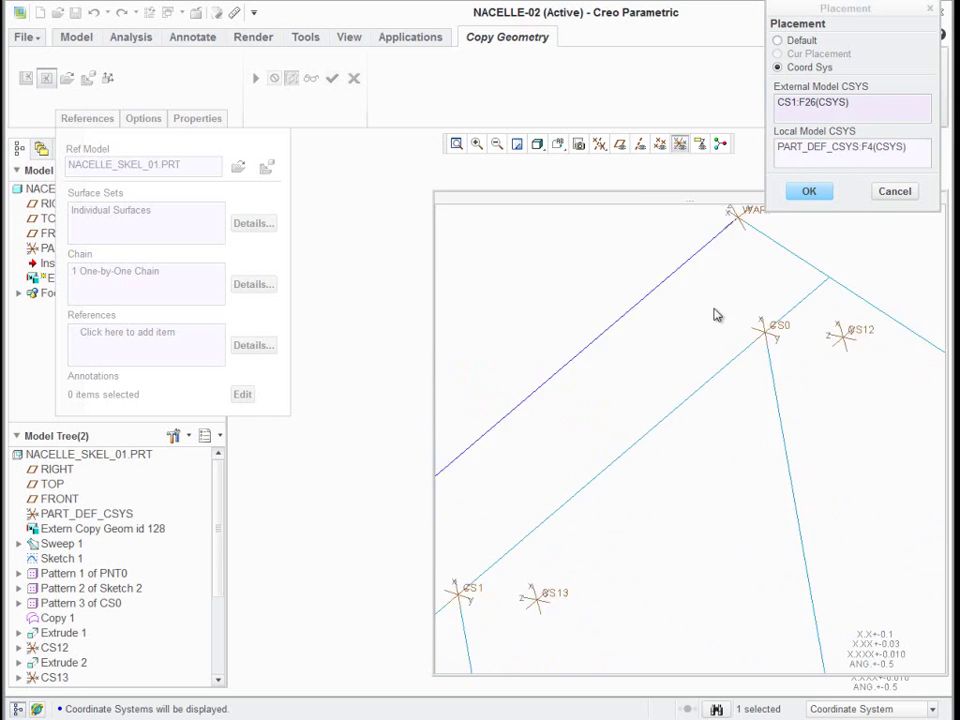
scroll(636, 441, "up", 4)
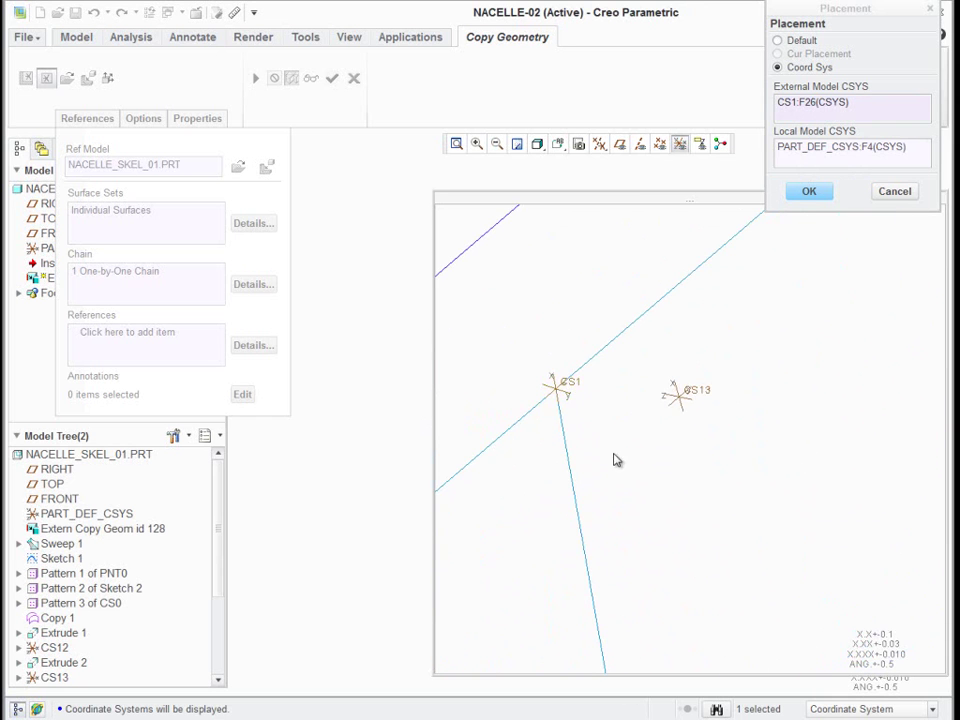
mouse_move(615, 459)
middle_mouse_down()
mouse_move(568, 343)
mouse_move(598, 409)
mouse_move(572, 362)
middle_mouse_up()
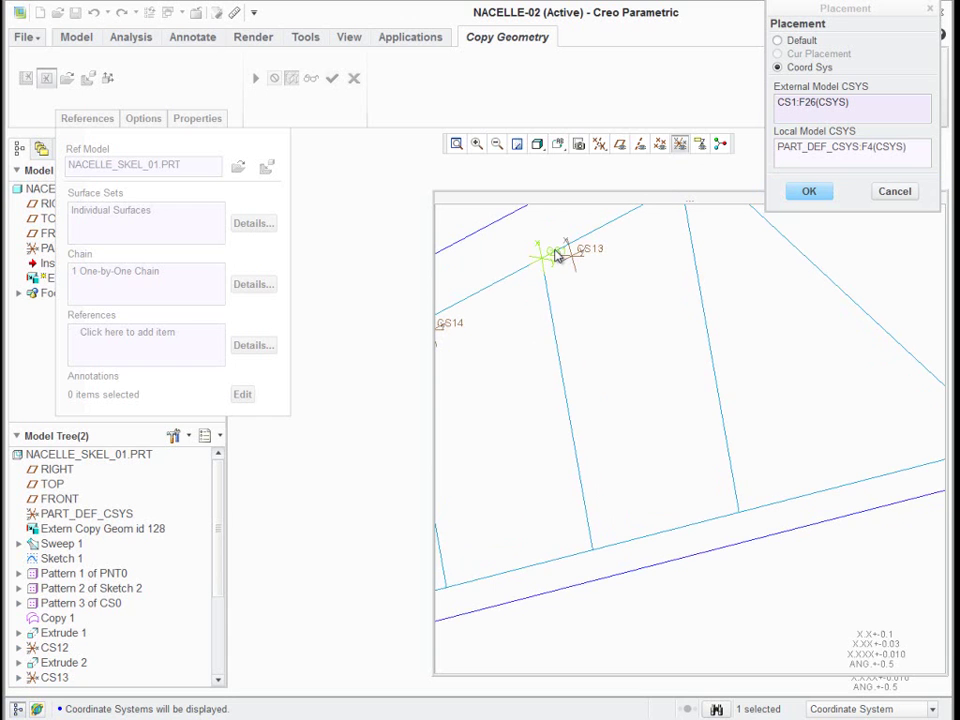
- Close Placement, review the copied Surface Sets and Chain collectors, and finish Copy Geometry
left_click(900, 191)
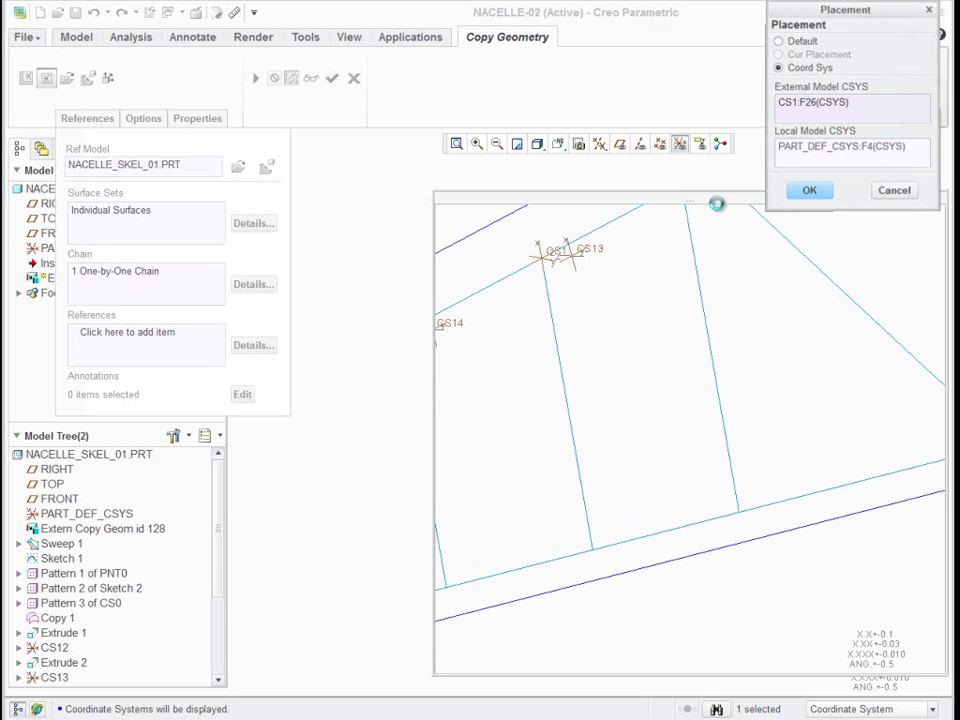
left_click(112, 222)
scroll(729, 472, "down", 2)
mouse_move(731, 467)
middle_mouse_down()
mouse_move(780, 437)
mouse_move(737, 443)
middle_mouse_up()
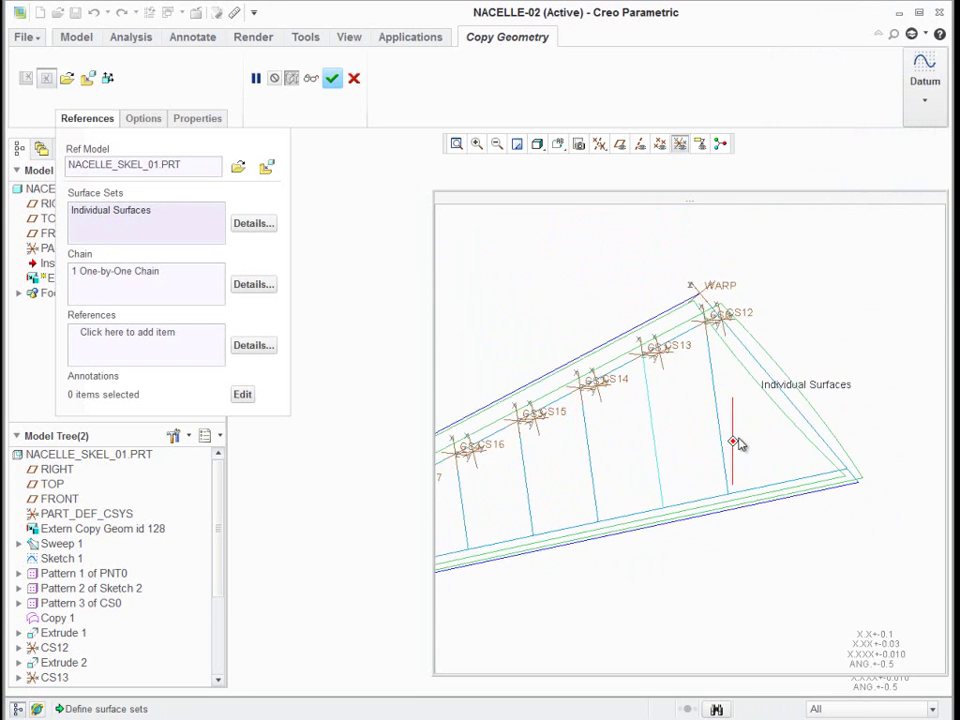
left_click(125, 289)
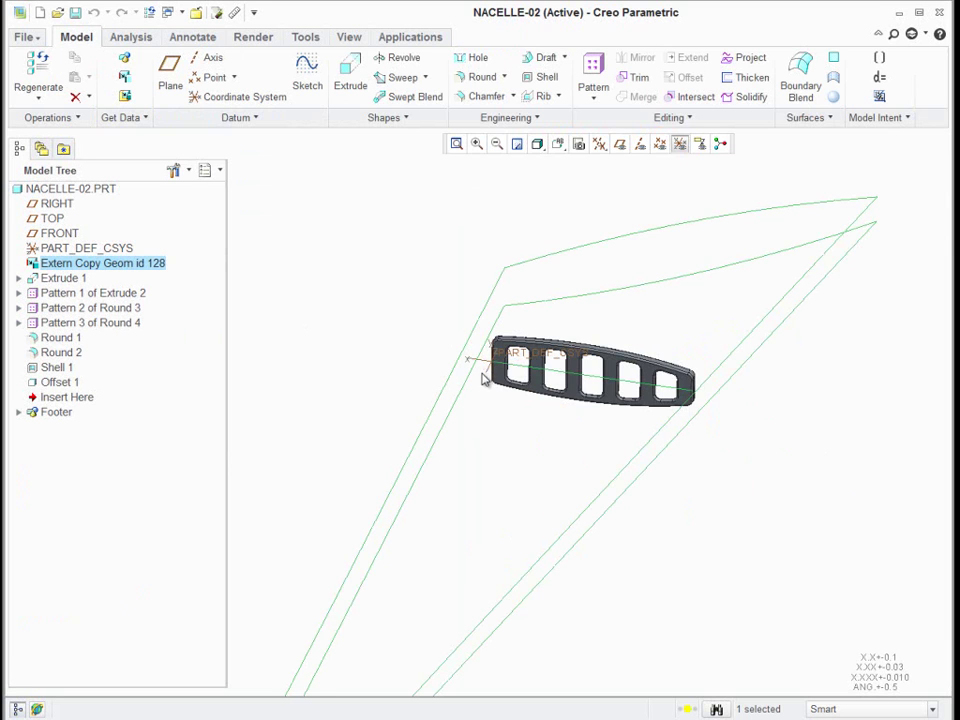
scroll(483, 378, "up", 2)
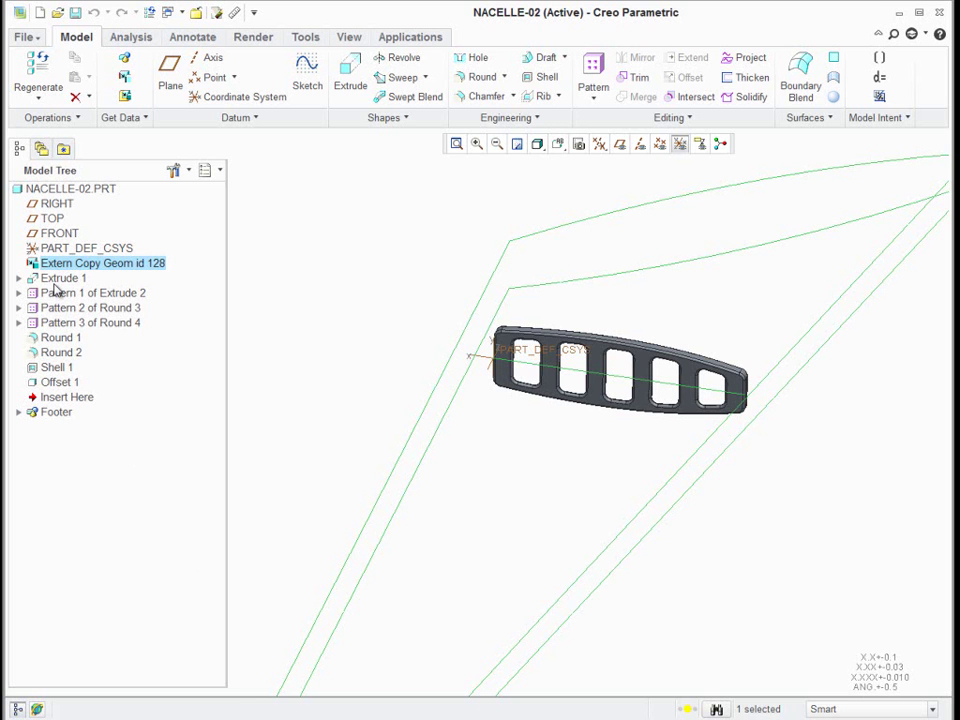
middle_click_drag(649, 461, 476, 403)
scroll(606, 369, "up", 3)
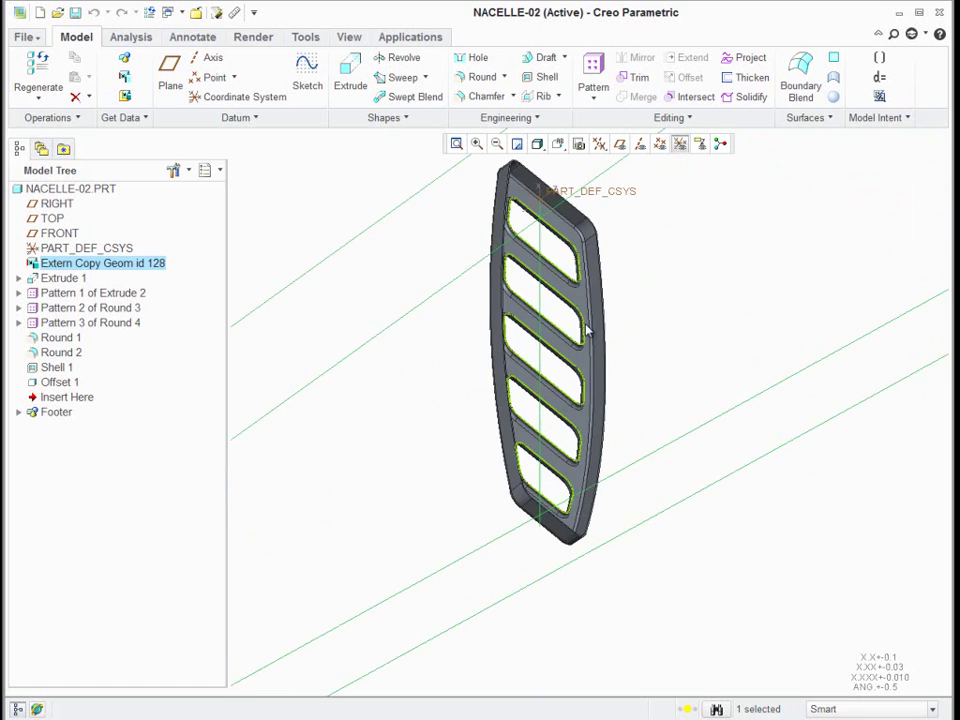
middle_click_drag(590, 330, 657, 428)
scroll(590, 410, "up", 4)
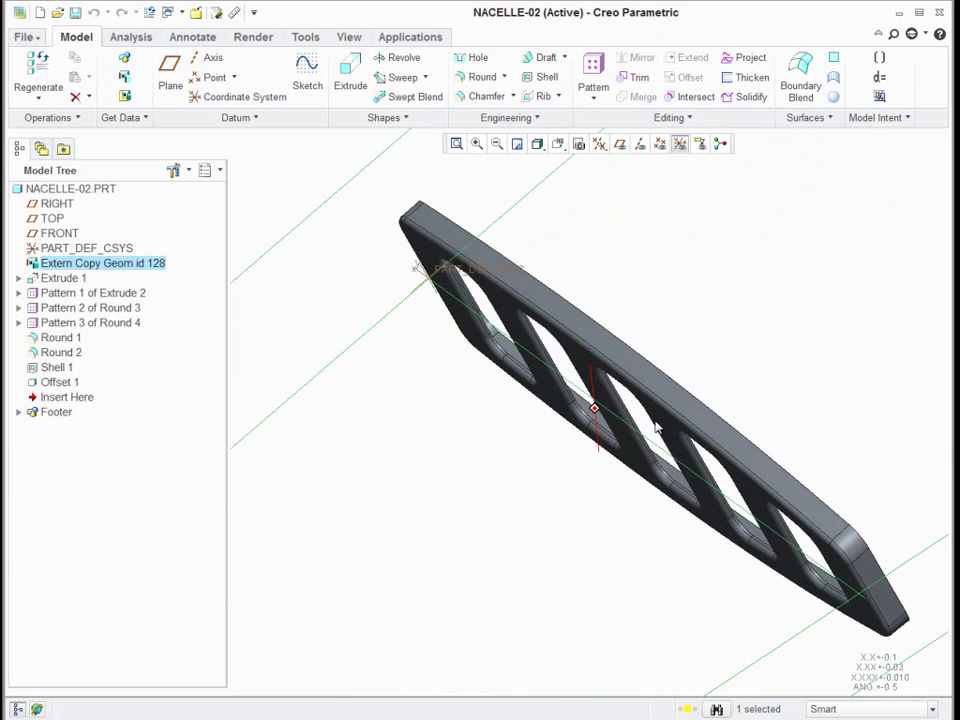
- Return to the NACELLE assembly, hide coordinate systems, and switch the navigator to the Model Tree
left_click(198, 12)
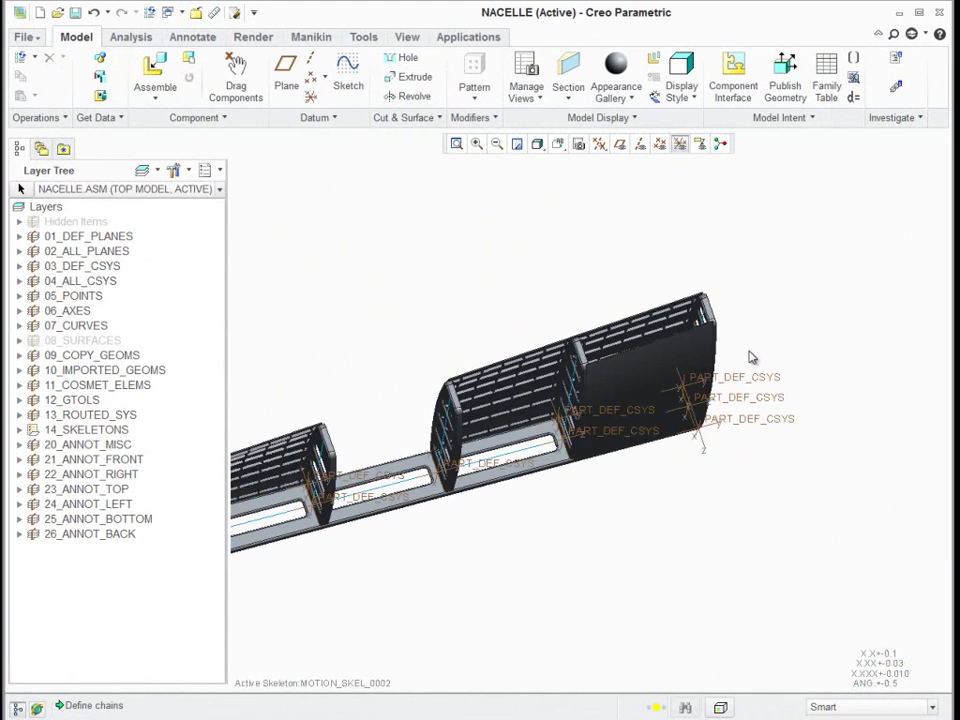
middle_click_drag(726, 336, 777, 306)
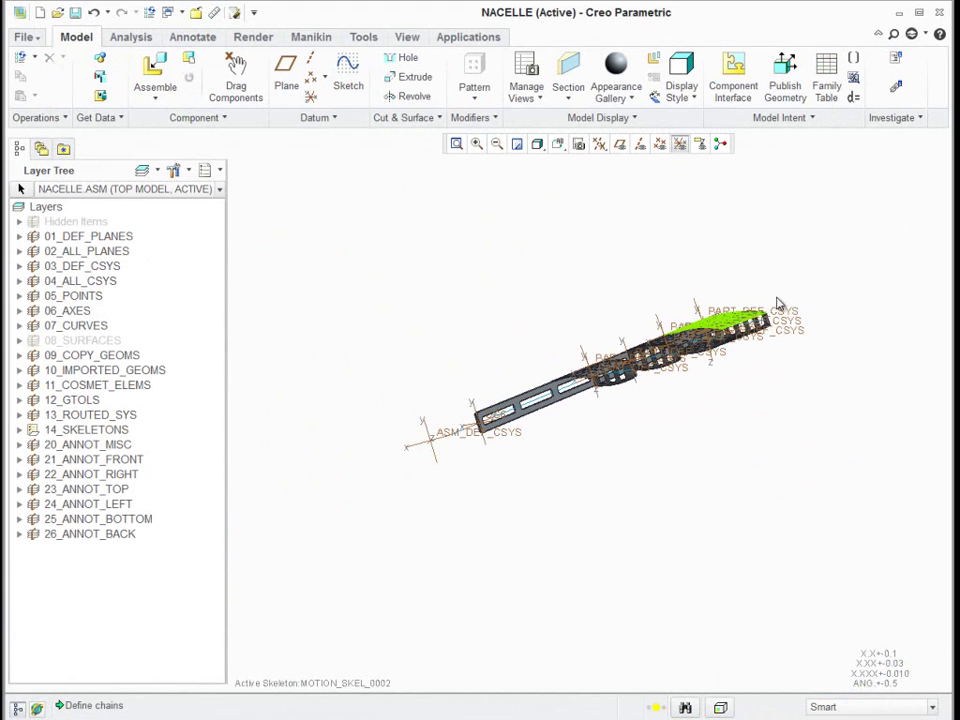
left_click(680, 143)
scroll(705, 400, "up", 5)
mouse_move(699, 426)
middle_mouse_down("ctrl")
mouse_move(690, 403)
mouse_move(709, 415)
middle_mouse_up("ctrl")
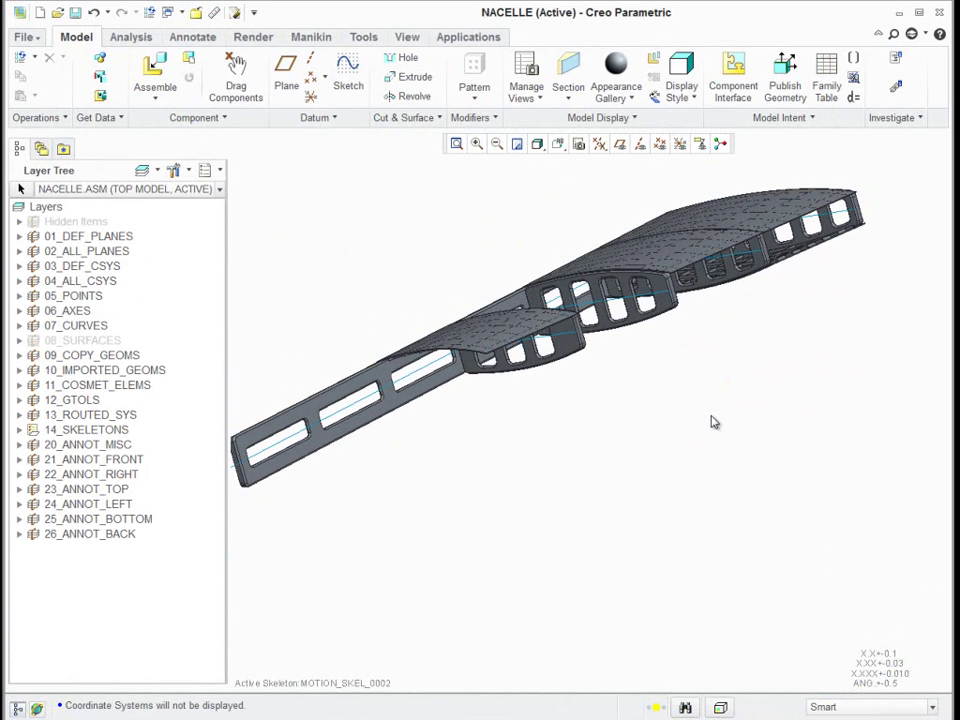
left_click(220, 171)
left_click(236, 195)
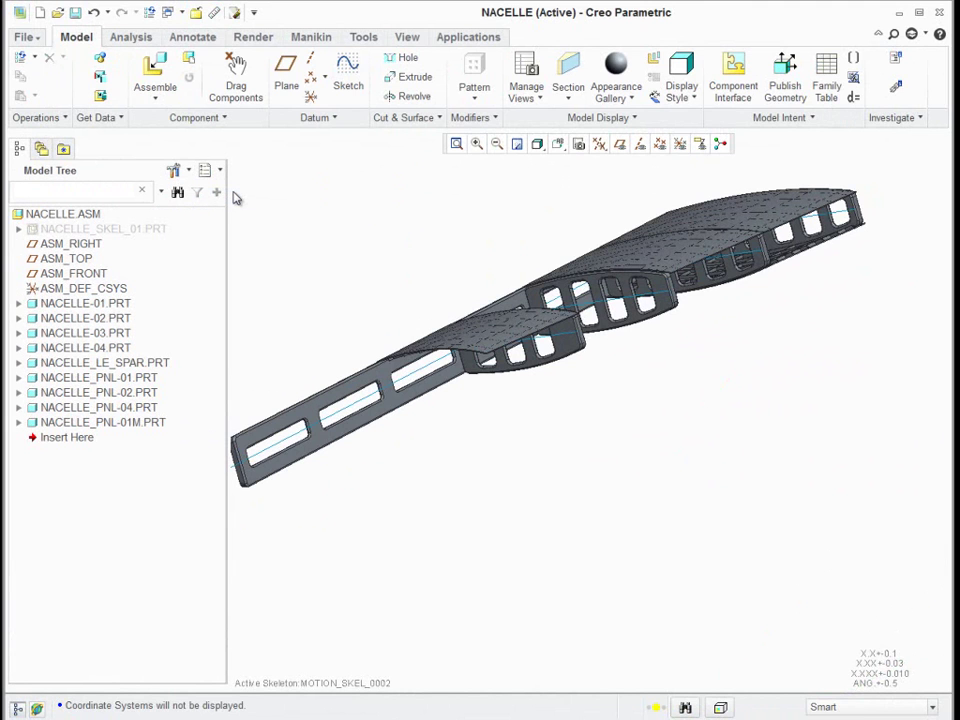
left_click(66, 304)
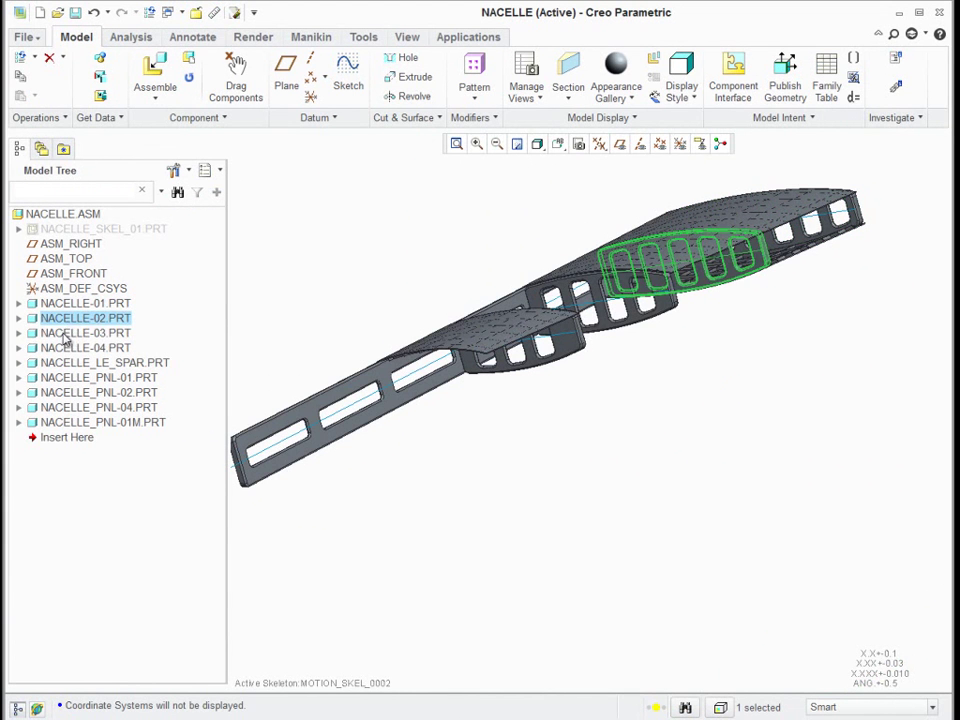
left_click(64, 336)
left_click(65, 347)
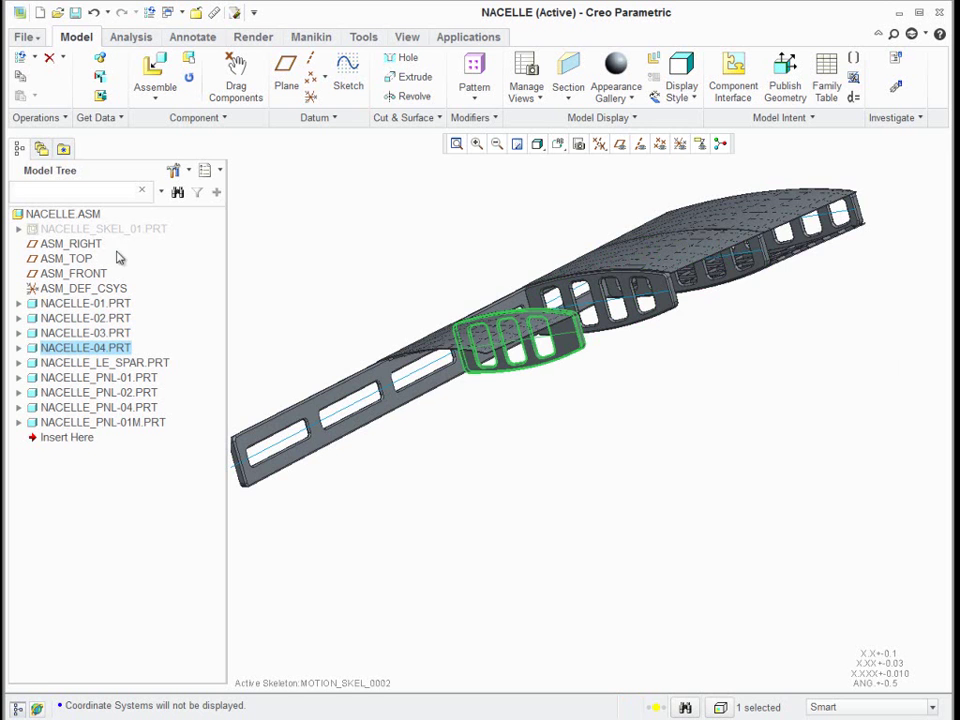
mouse_move(568, 257)
middle_mouse_down()
mouse_move(555, 237)
mouse_move(583, 336)
middle_mouse_up()
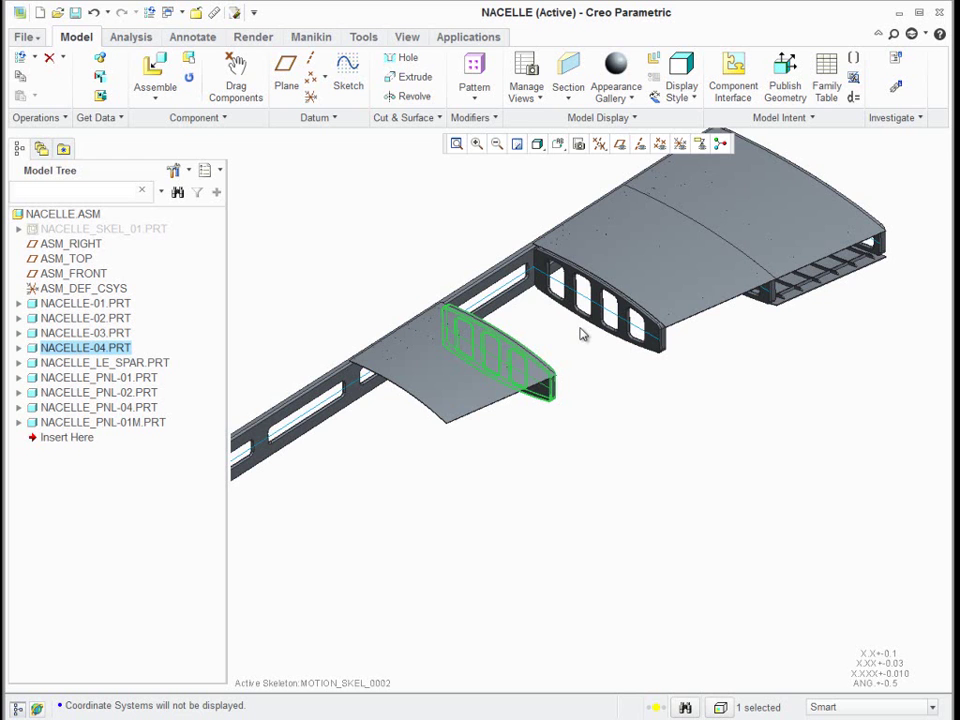
left_click(133, 364)
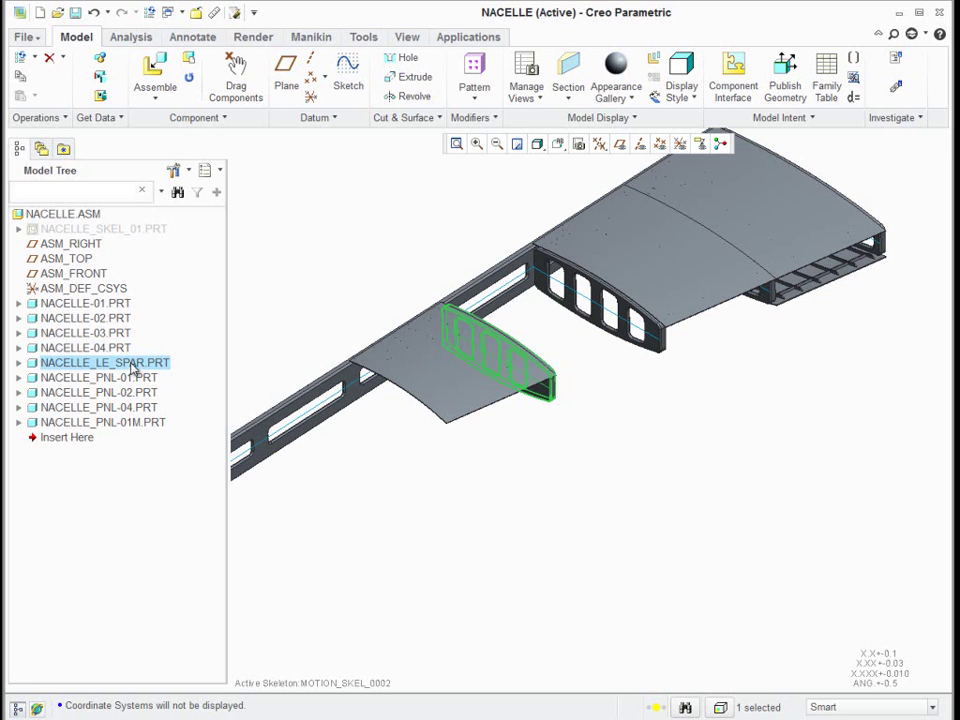
middle_click_drag(420, 350, 628, 407)
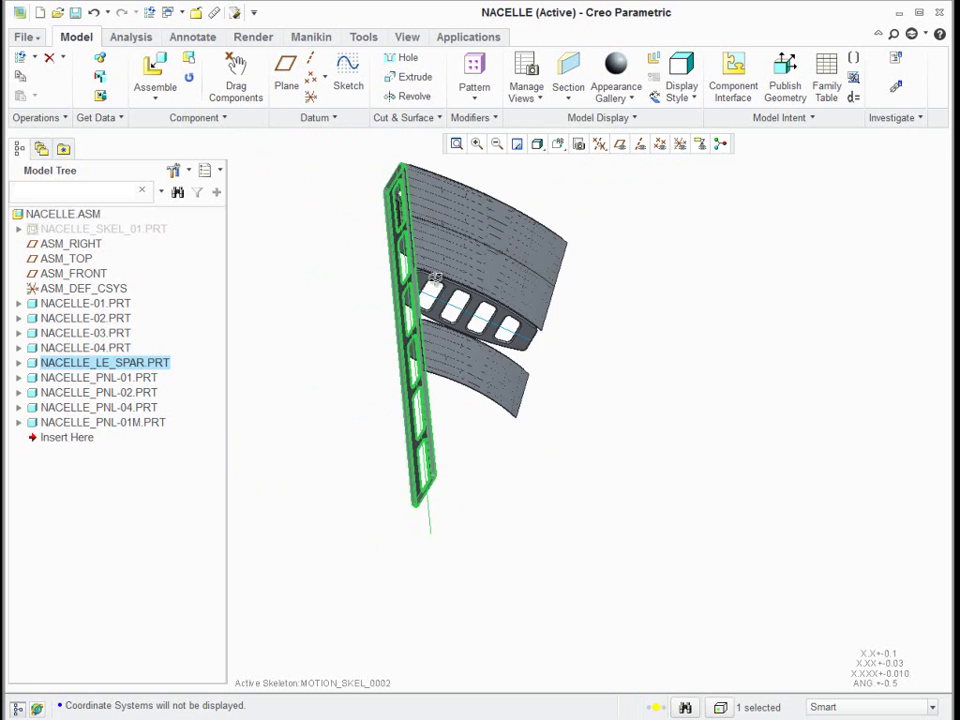
middle_click_drag(436, 280, 386, 250)
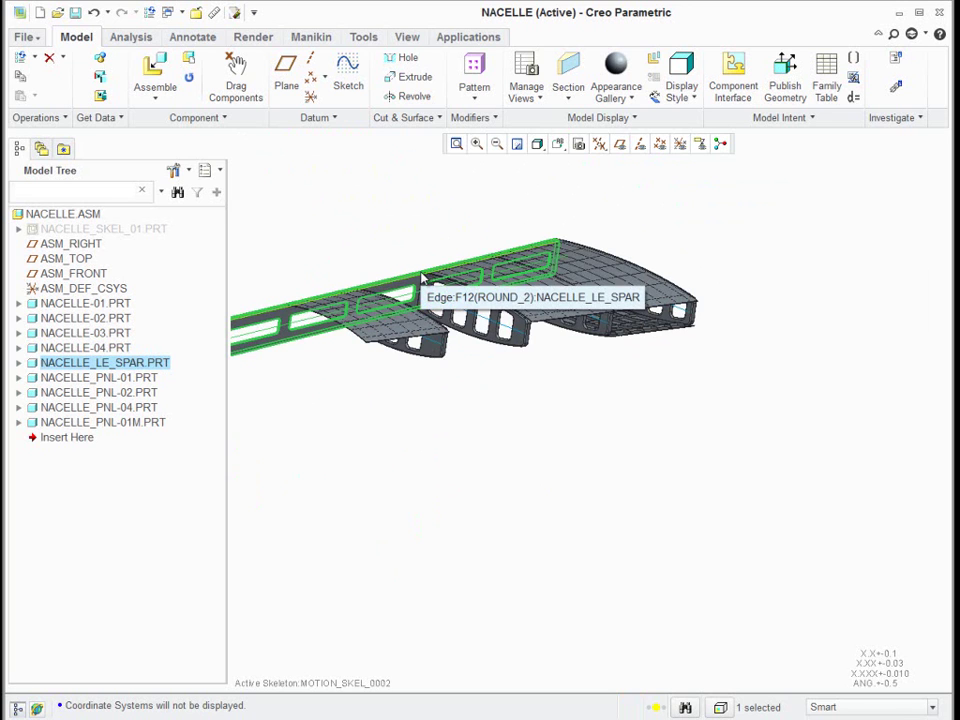
left_click(100, 379)
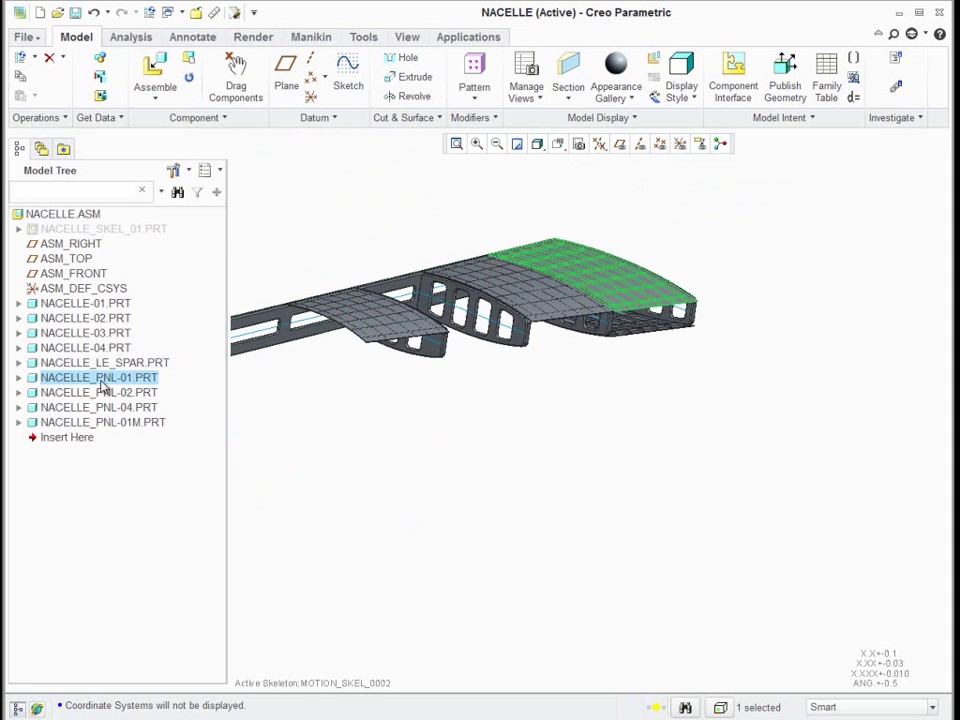
- Open NACELLE_PNL-01.PRT in its own window and rotate it to inspect the panel
right_click(103, 388)
left_click(122, 50)
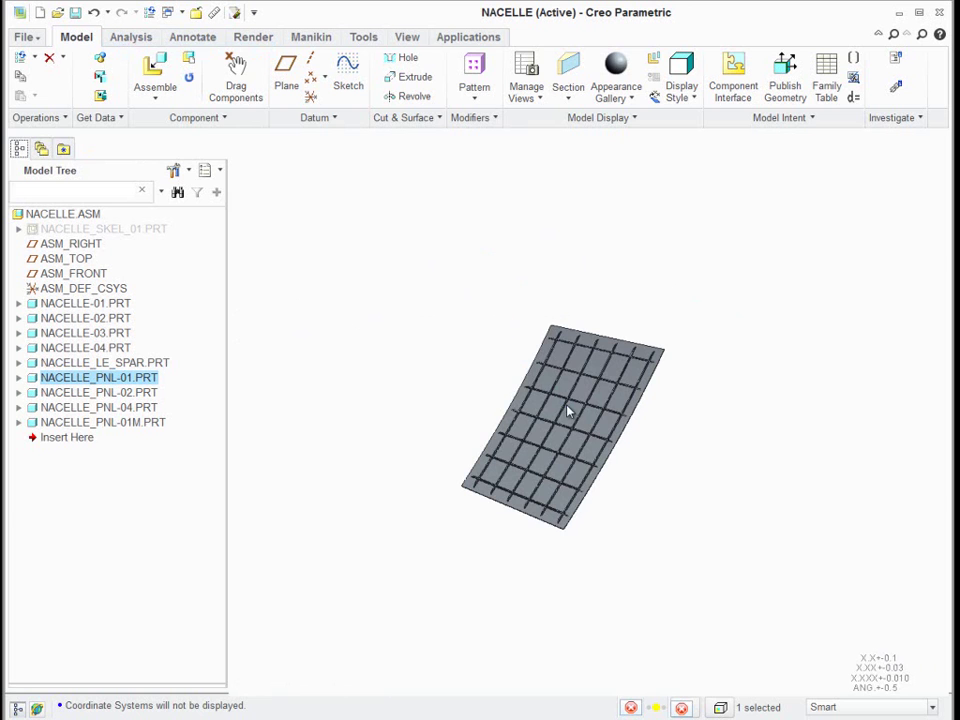
middle_click_drag(553, 381, 540, 403)
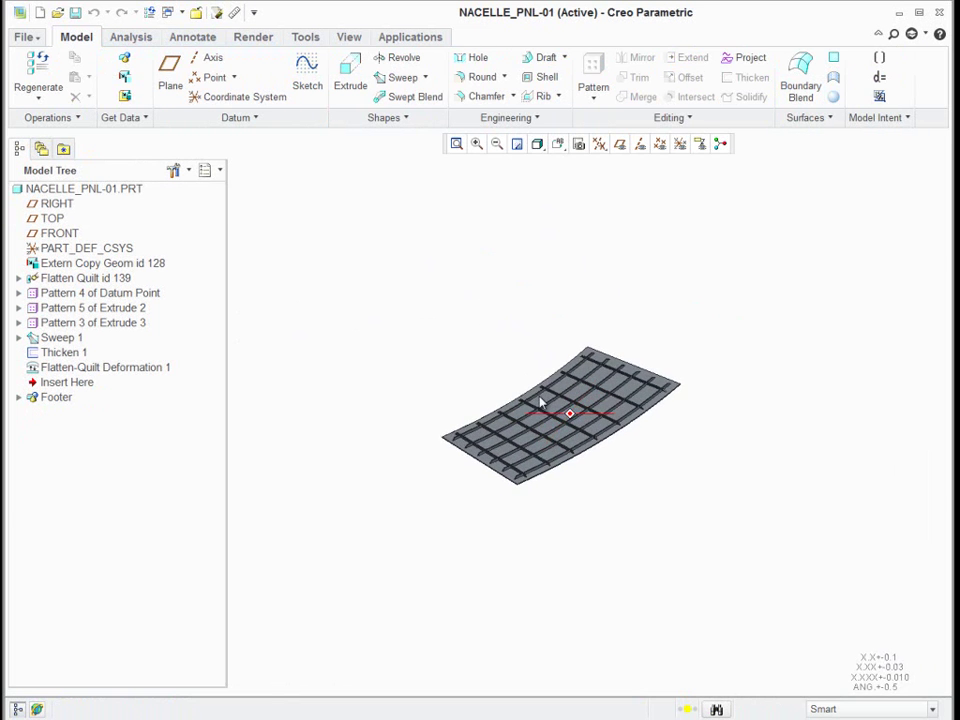
scroll(810, 364, "down", 5)
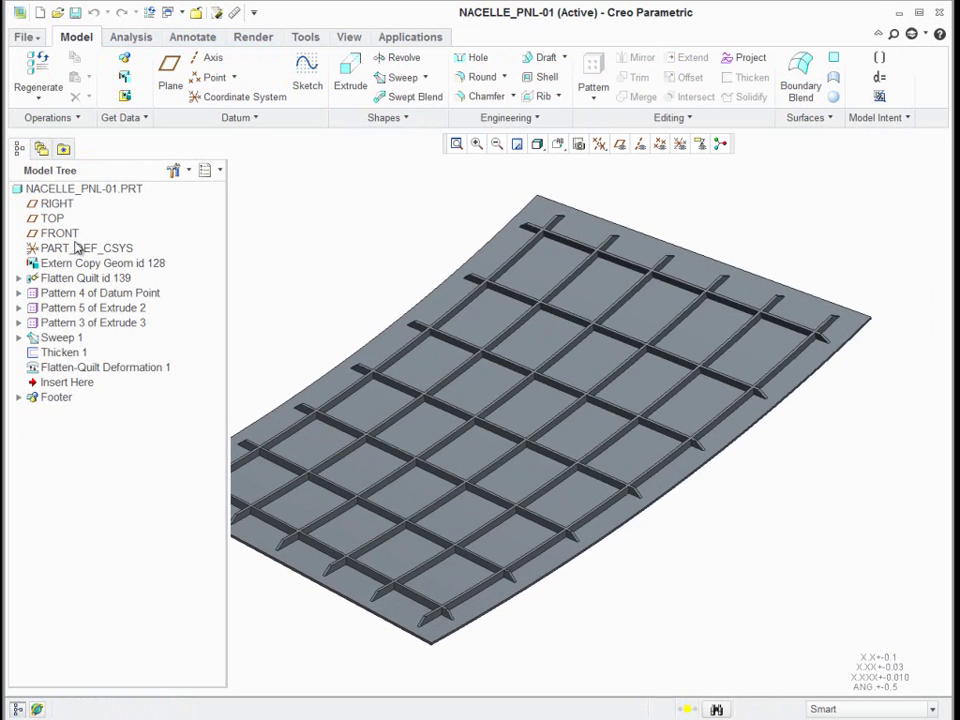
- Edit the definition of Extern Copy Geom id 128 and show its references
left_click(70, 263)
right_click(70, 263)
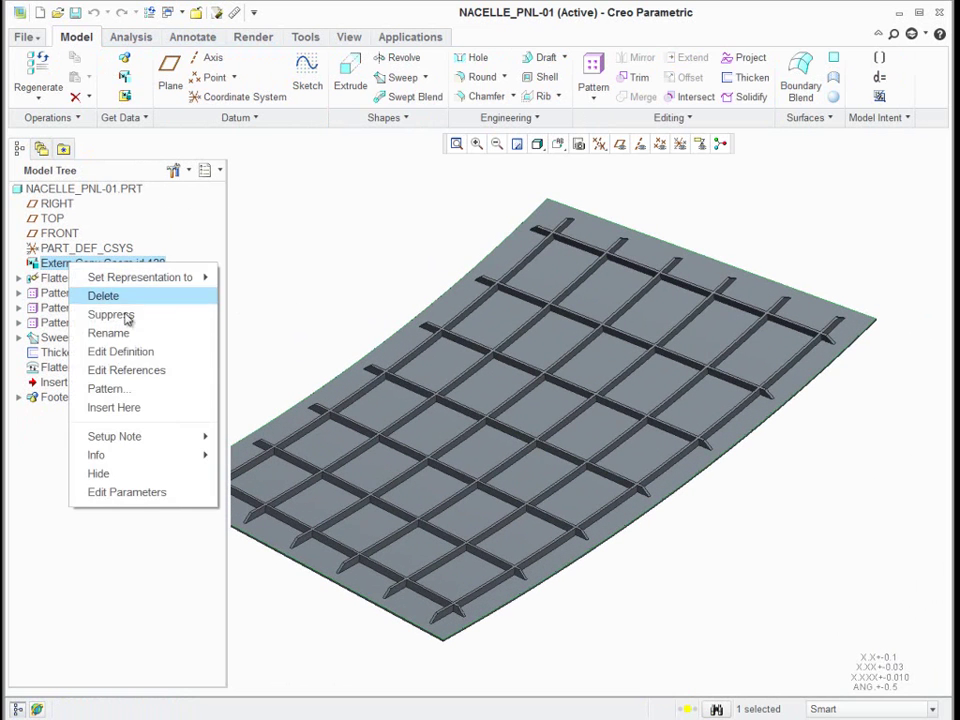
left_click(141, 351)
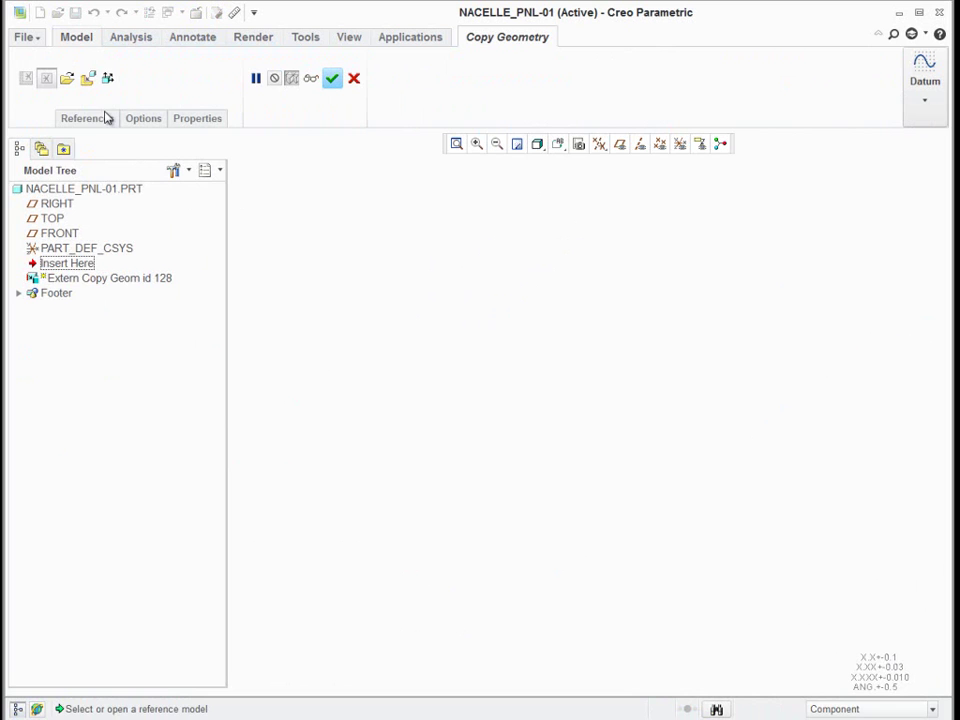
left_click(87, 120)
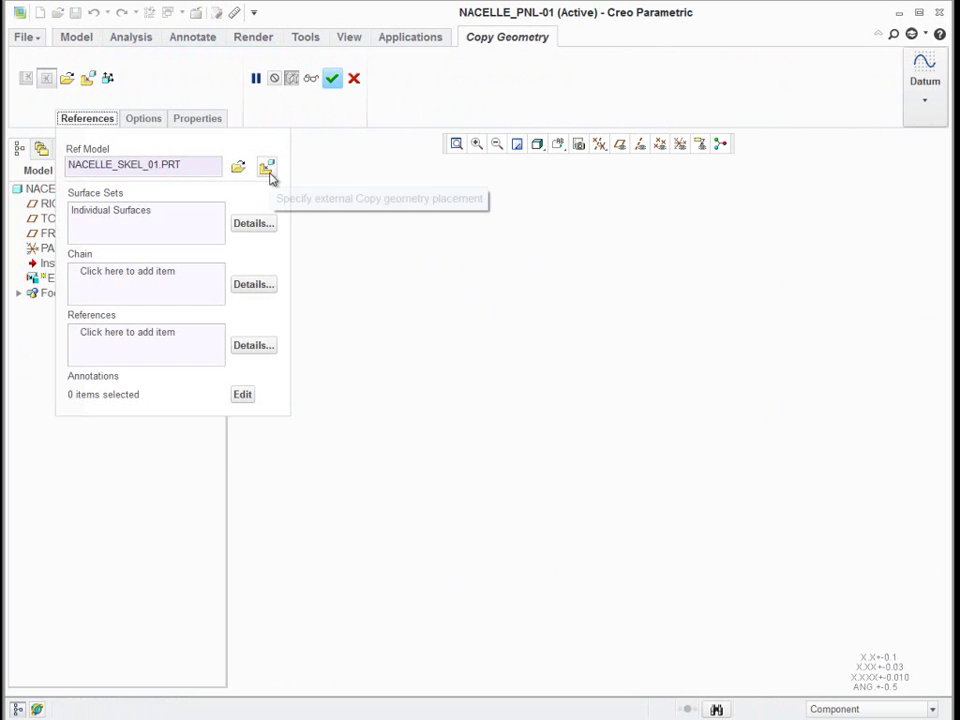
- Review the placement coordinate systems, locating CS12 in the skeleton preview, then close Placement
left_click(268, 170)
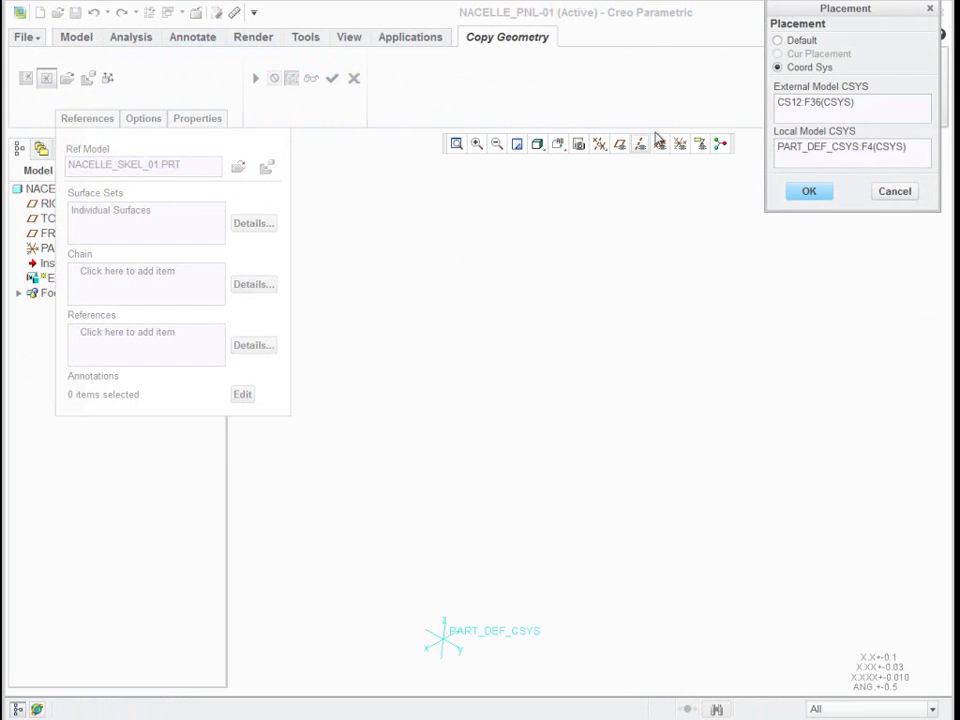
left_click(816, 150)
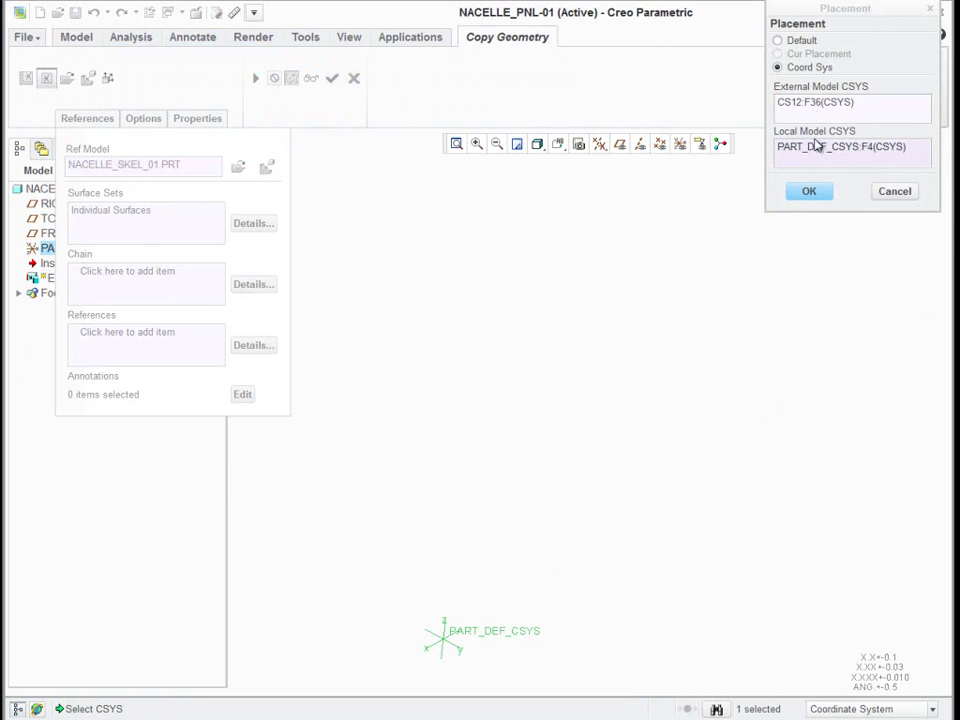
left_click(825, 107)
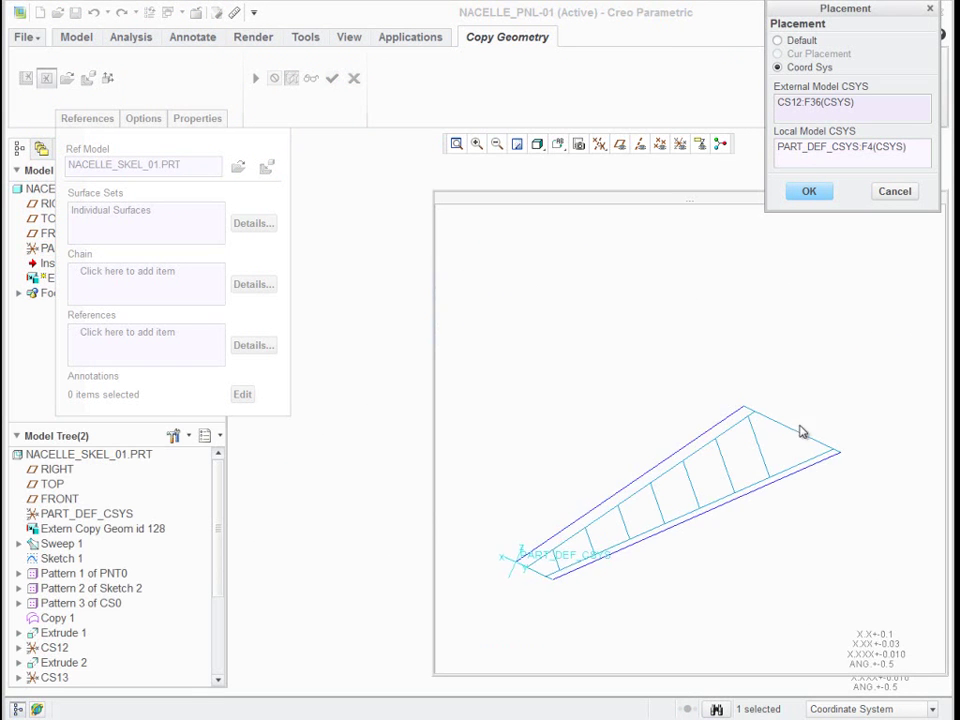
left_click(681, 147)
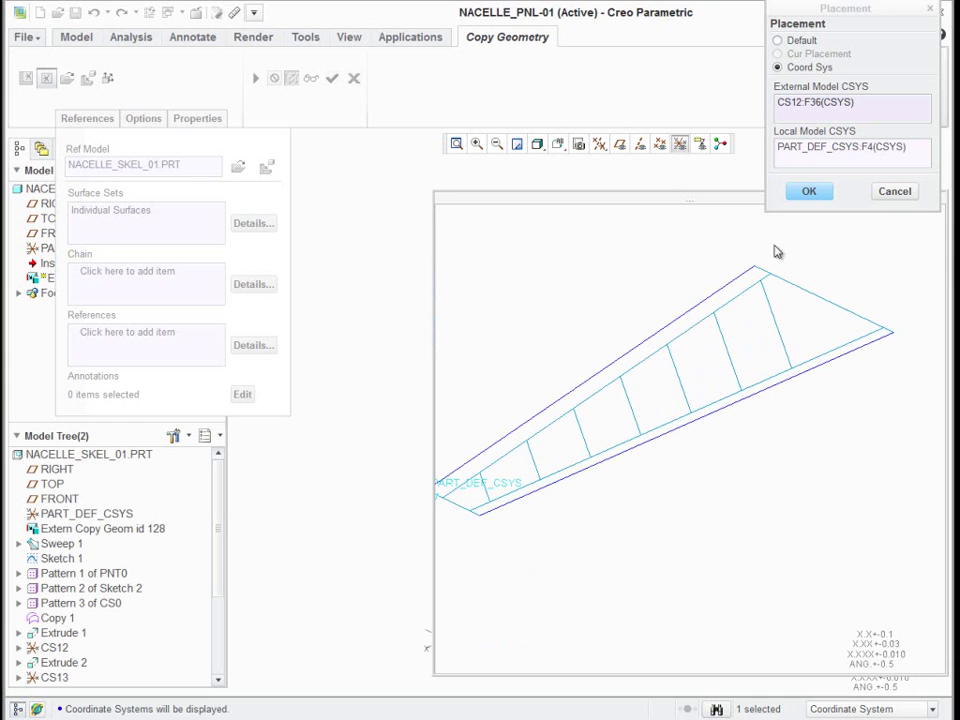
scroll(834, 350, "down", 5)
mouse_move(820, 374)
middle_mouse_down()
mouse_move(774, 450)
mouse_move(762, 357)
mouse_move(754, 384)
middle_mouse_up()
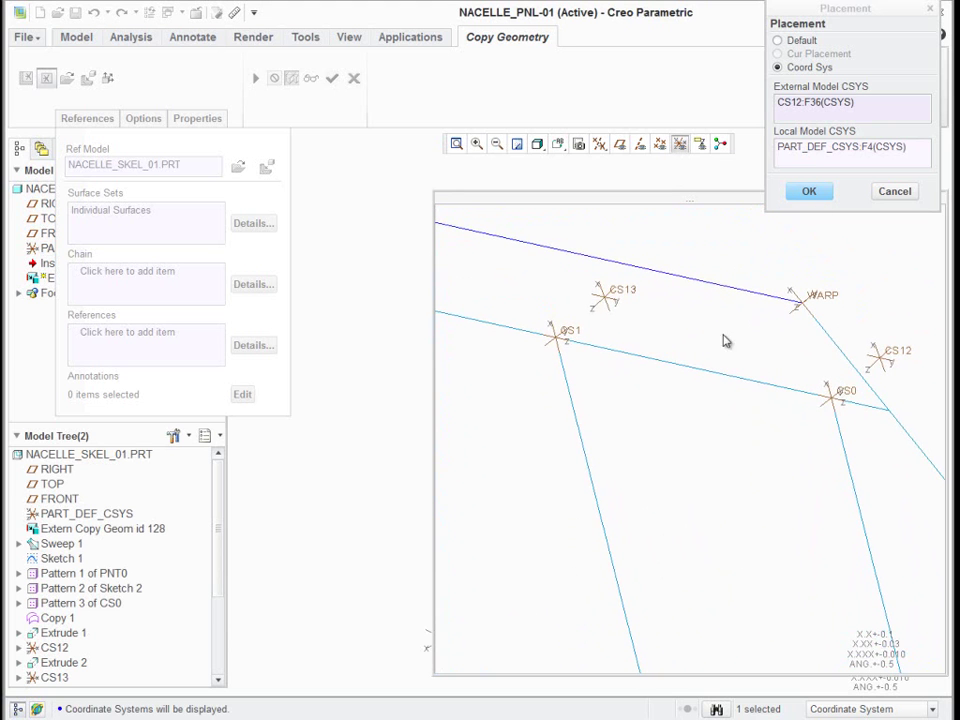
mouse_move(850, 355)
middle_mouse_down()
mouse_move(883, 349)
mouse_move(881, 360)
mouse_move(861, 364)
mouse_move(858, 350)
middle_mouse_up()
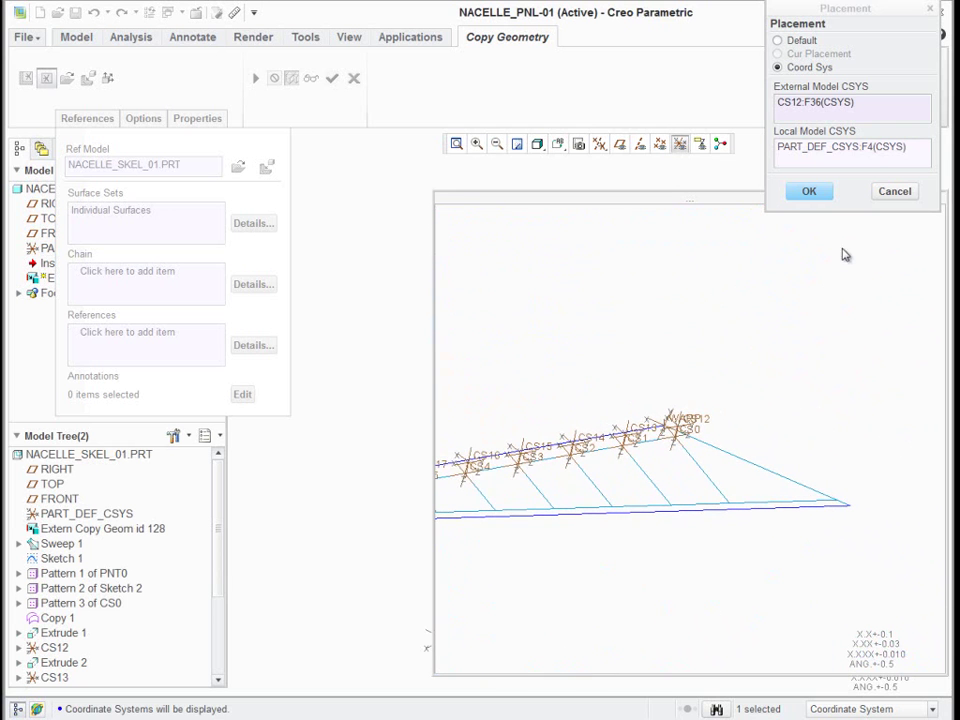
left_click(896, 191)
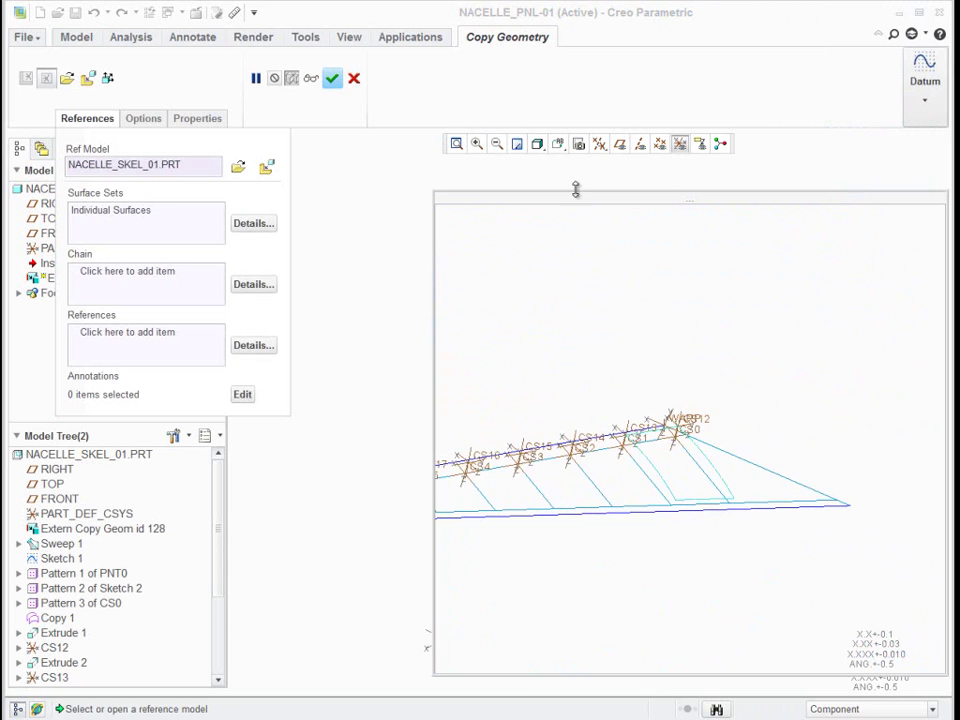
- Cancel the redefinition and replay the part in Model Player from the start to feature 6
left_click(356, 80)
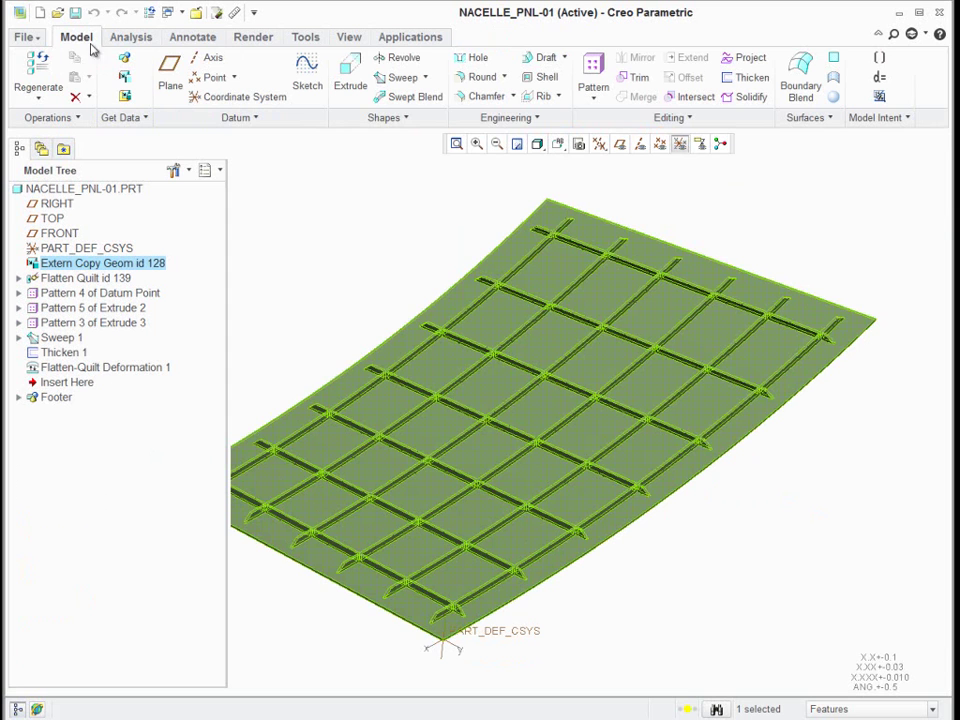
left_click(306, 37)
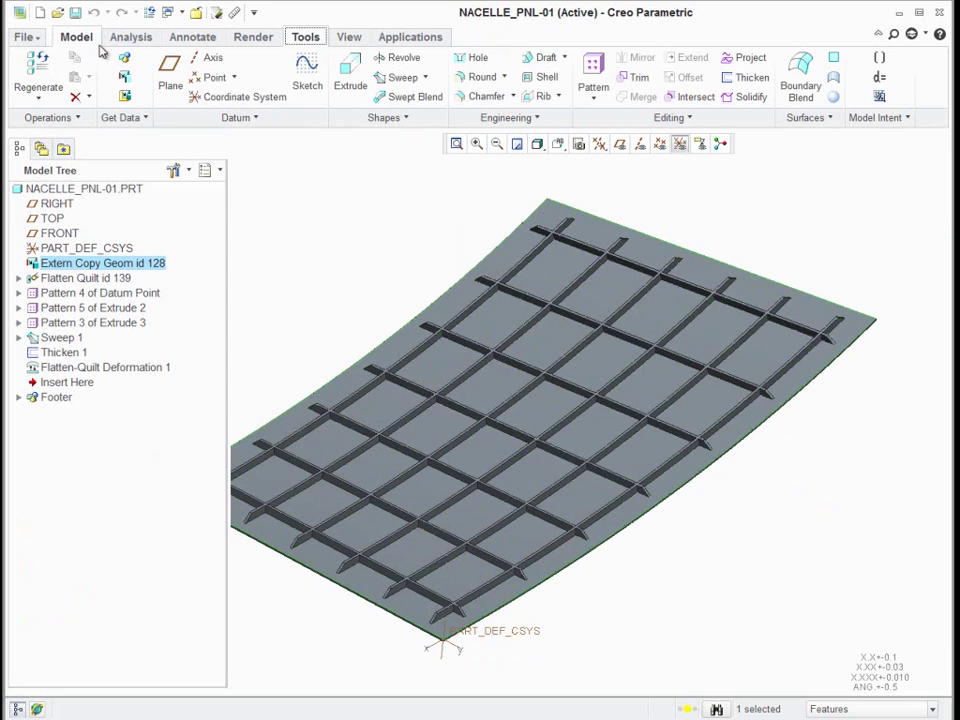
left_click(40, 90)
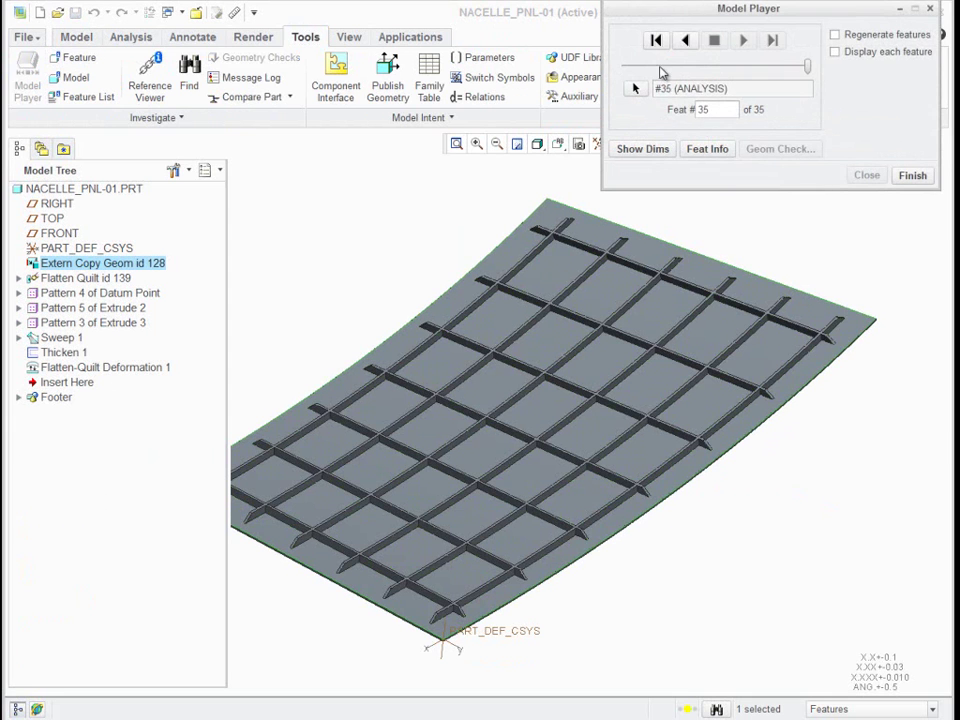
left_click(656, 40)
left_click(743, 40)
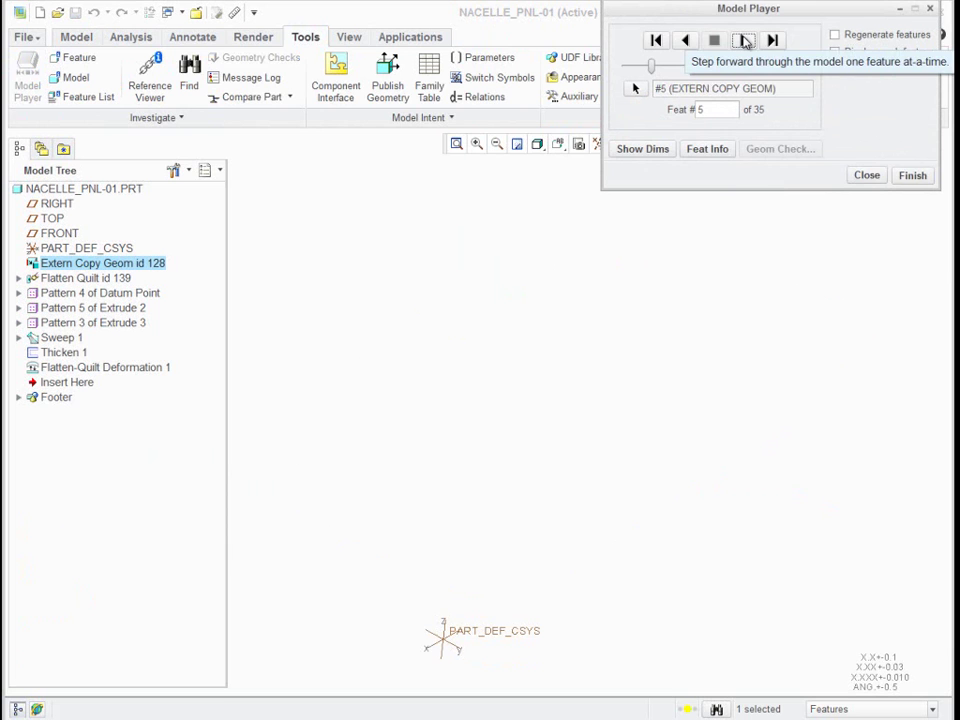
left_click(744, 40)
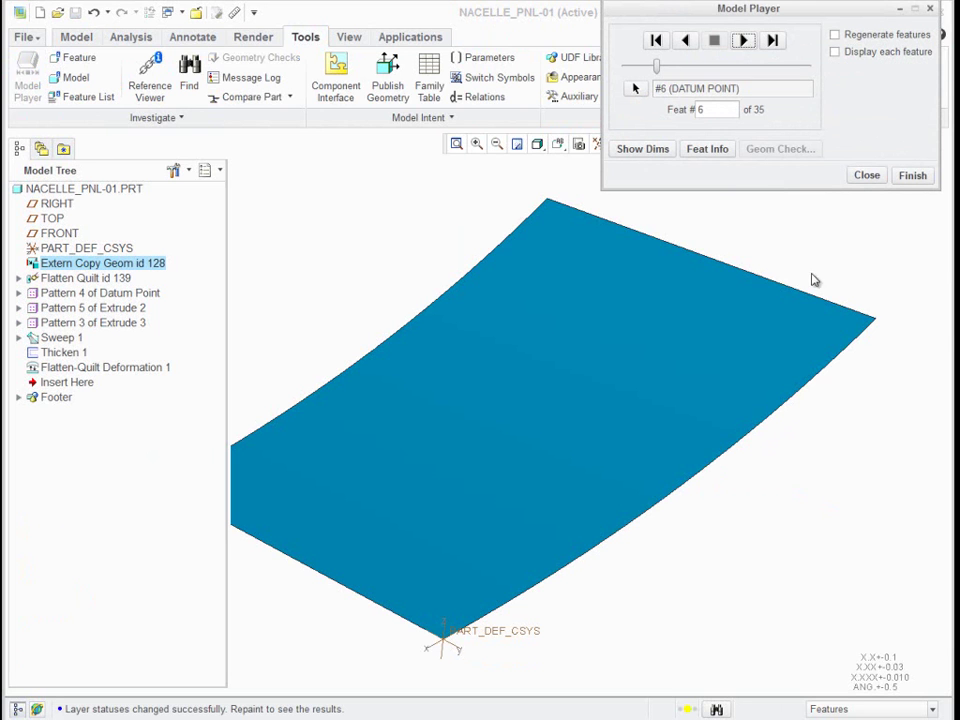
- Switch to wireframe, rotate the panel, and step forward to feature 7, FLATTEN QUILT
left_click(568, 257)
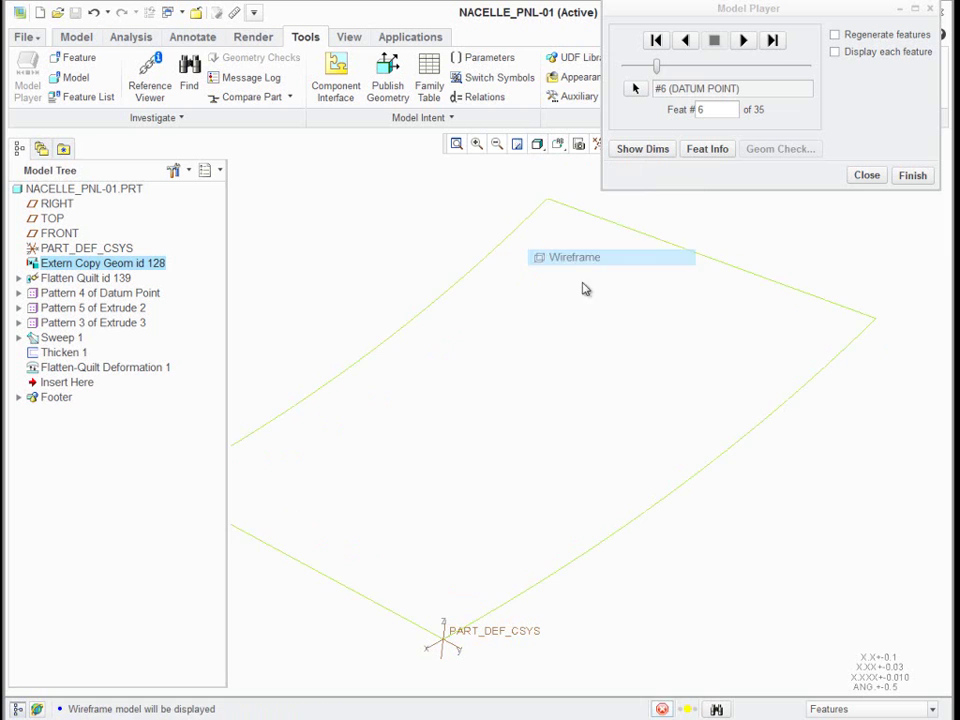
middle_click_drag(765, 455, 722, 409)
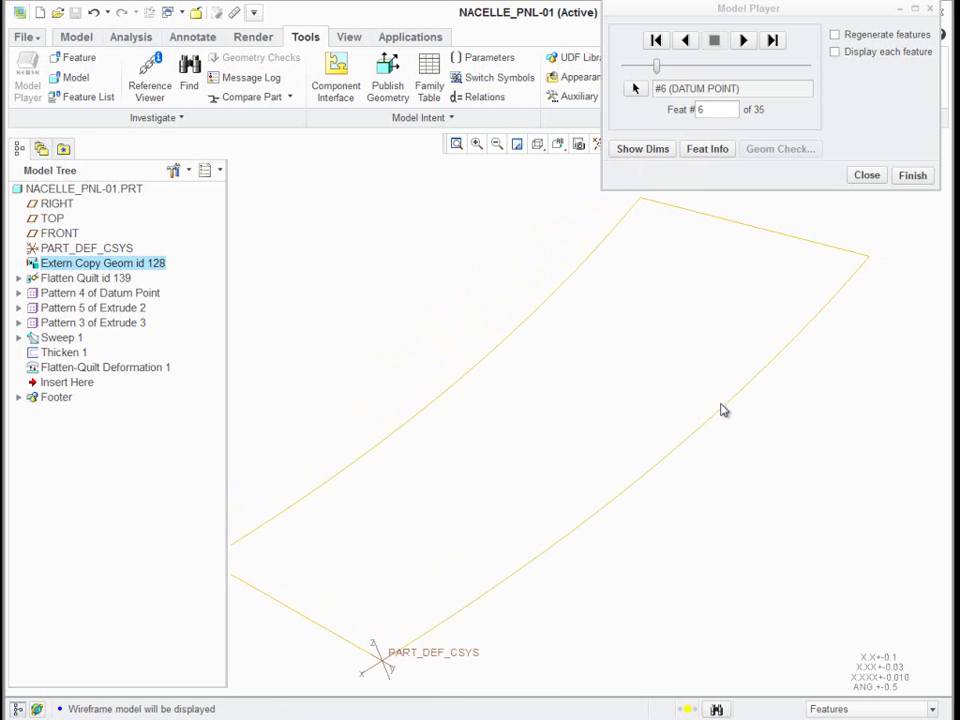
middle_click_drag(792, 456, 854, 494)
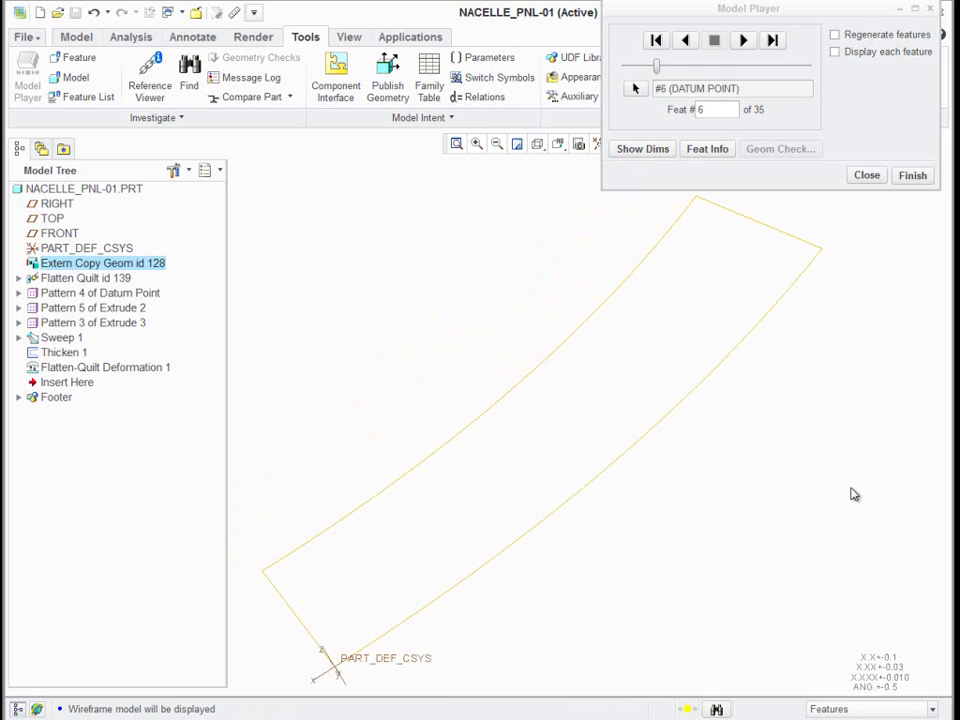
left_click(743, 40)
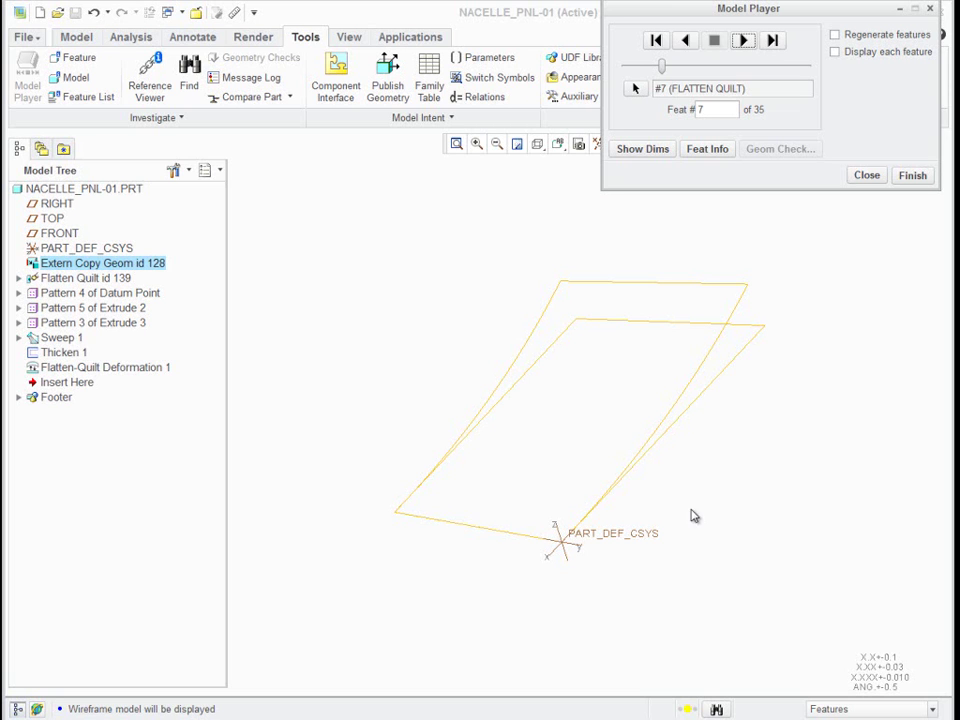
- Step the panel replay forward through the first extruded bars to feature 22
double_click(743, 41)
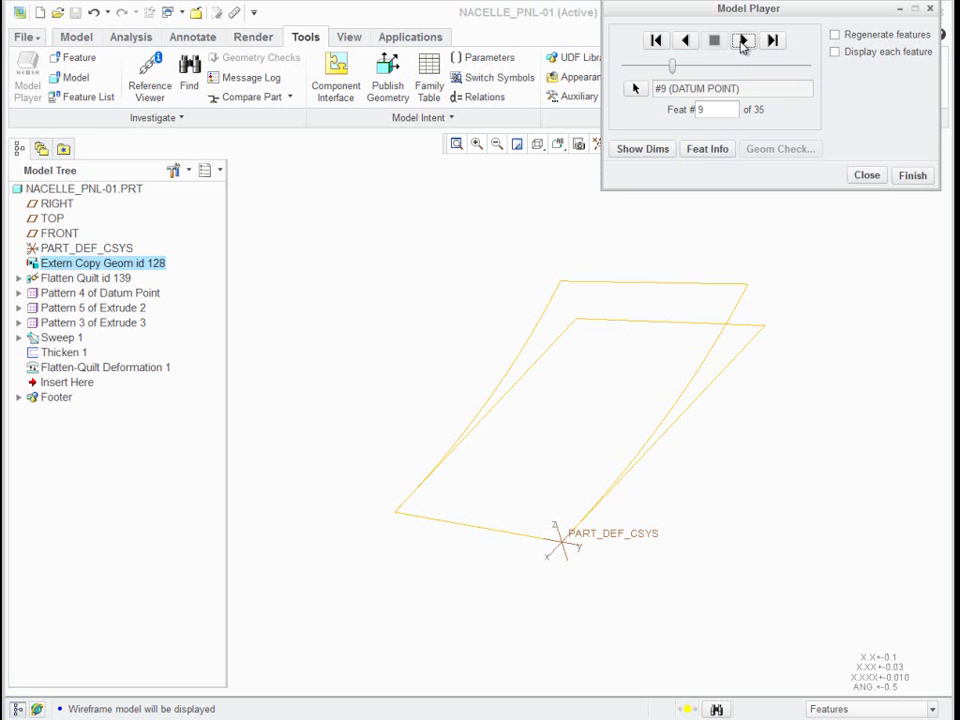
double_click(743, 41)
left_click(743, 41)
double_click(743, 41)
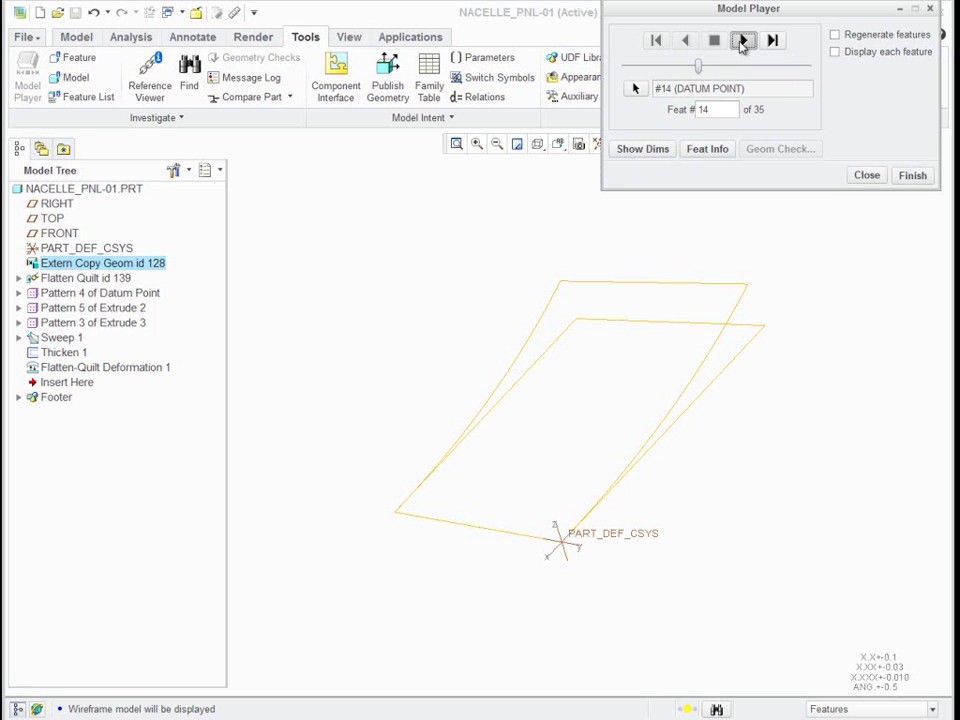
double_click(743, 41)
left_click(743, 41)
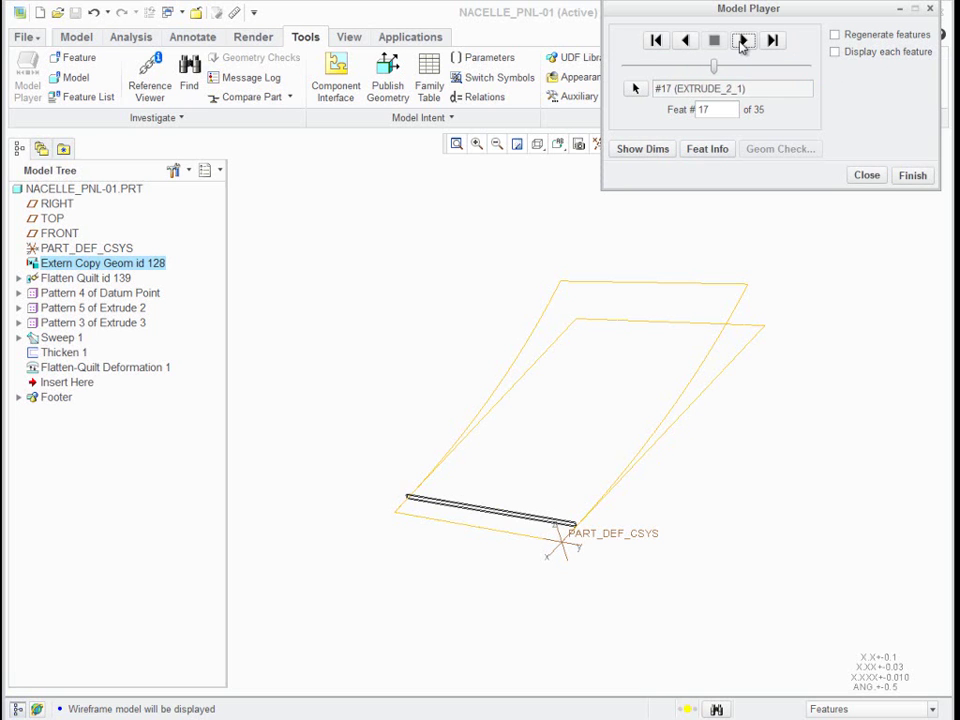
double_click(743, 41)
left_click(743, 41)
double_click(743, 41)
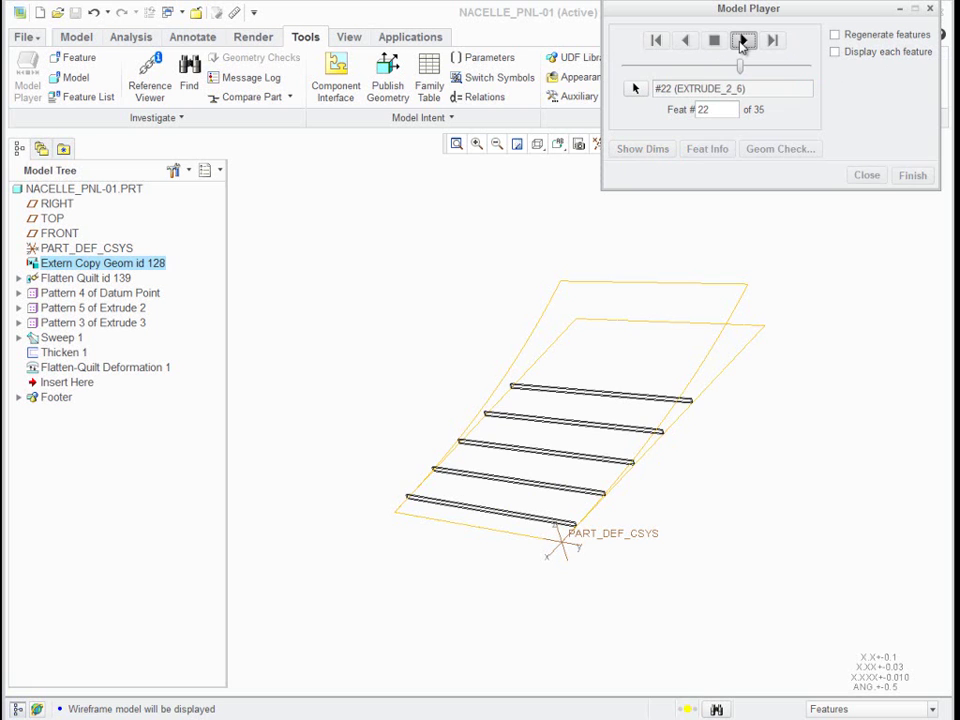
- Check the panel face-on, restore the standard orientation, and continue the replay to feature 28
middle_click_drag(822, 210, 826, 289)
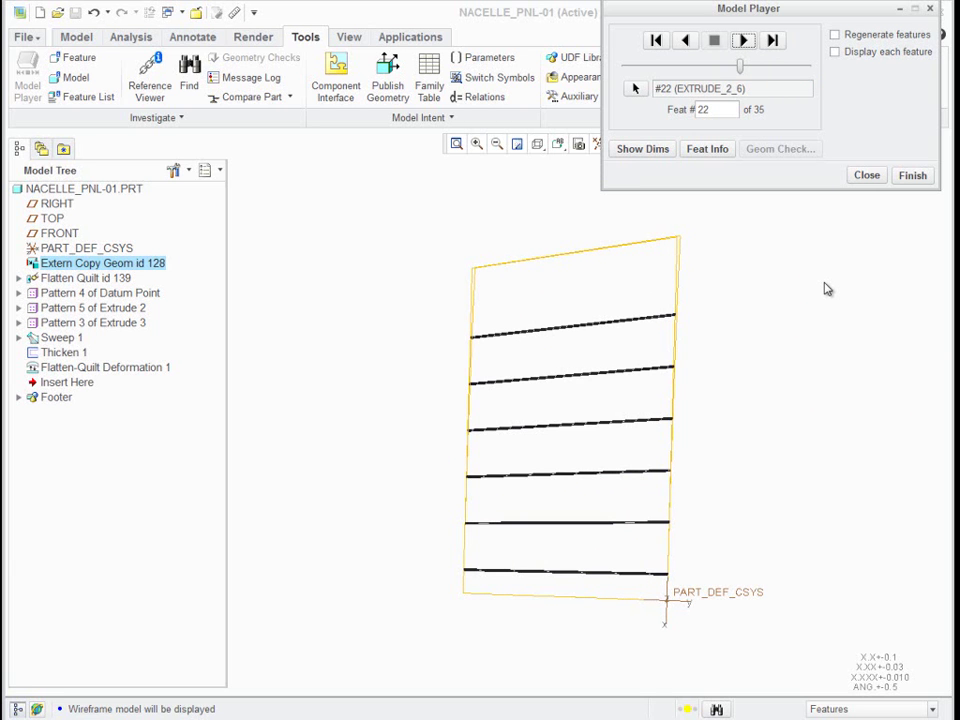
key("ctrl+d")
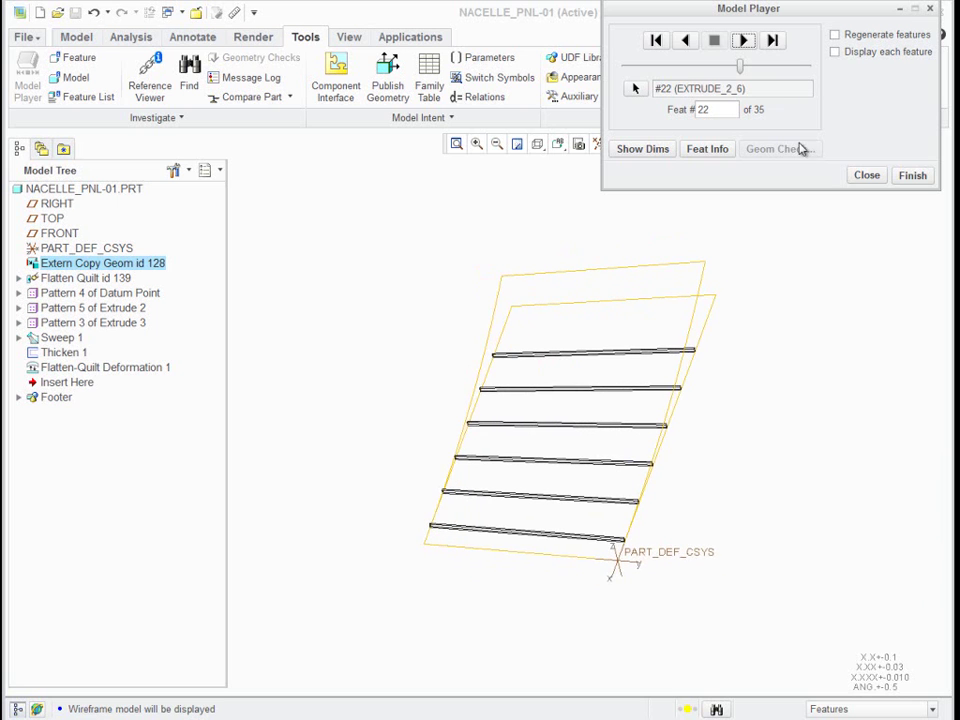
left_click(743, 42)
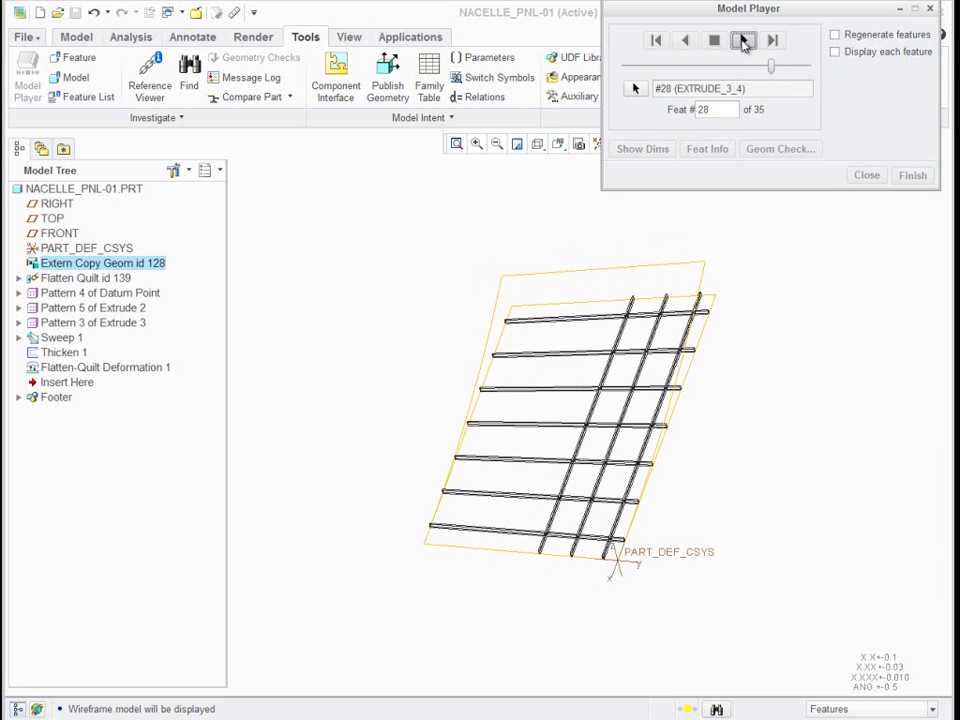
- Advance the replay past THICKEN_1 and Flatten-Quilt Deformation_1 to the final feature 35, ANALYSIS
middle_click_drag(808, 248, 765, 328)
scroll(765, 330, "up", 5)
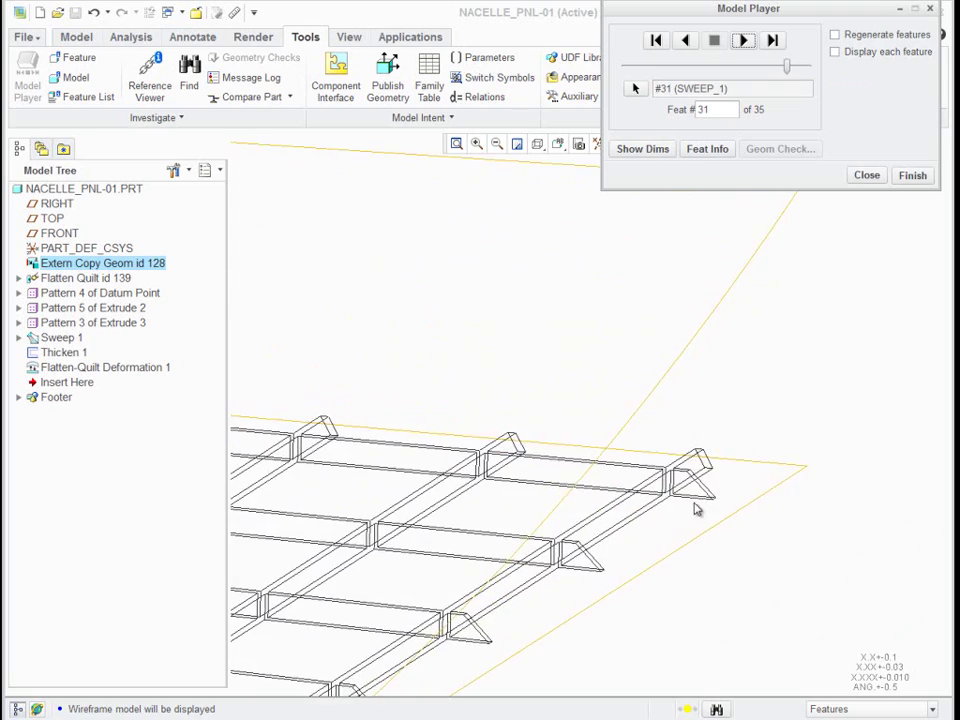
scroll(825, 431, "down", 5)
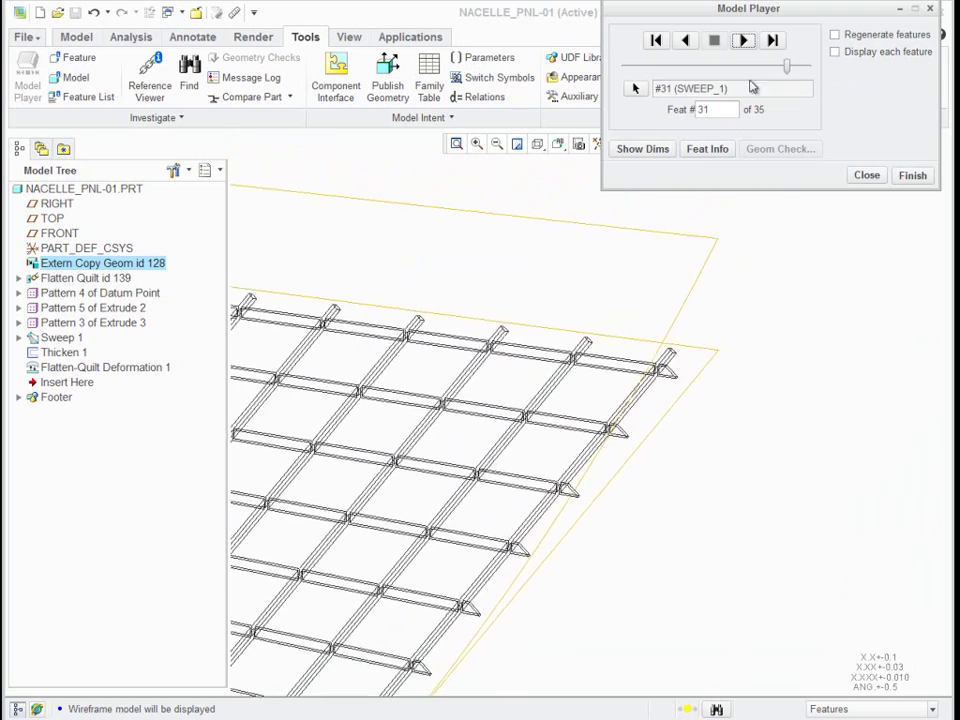
left_click(743, 40)
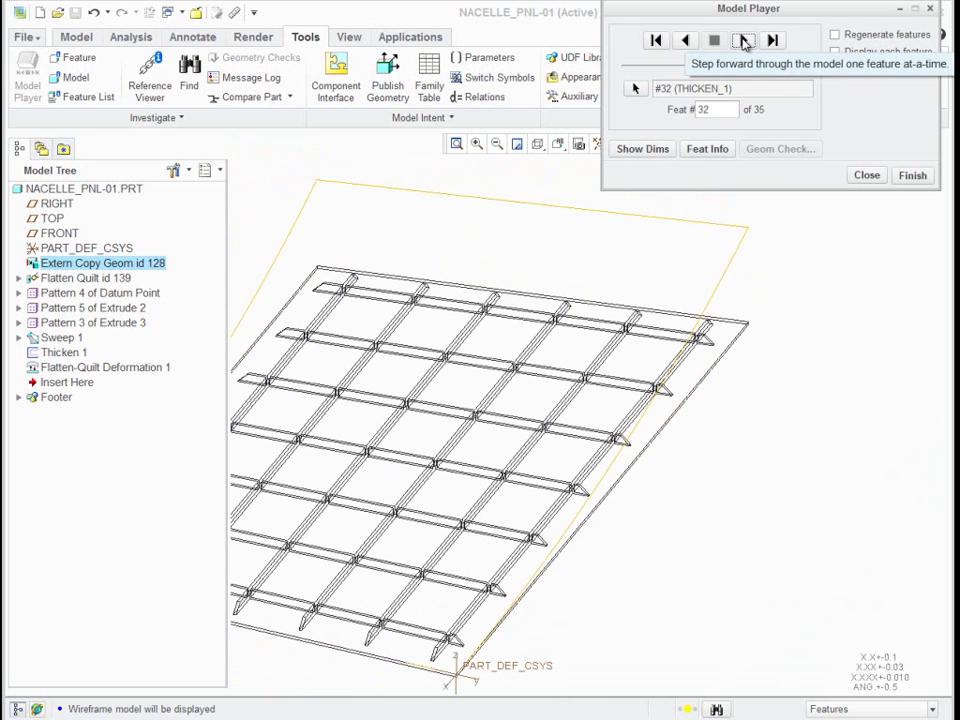
left_click(743, 40)
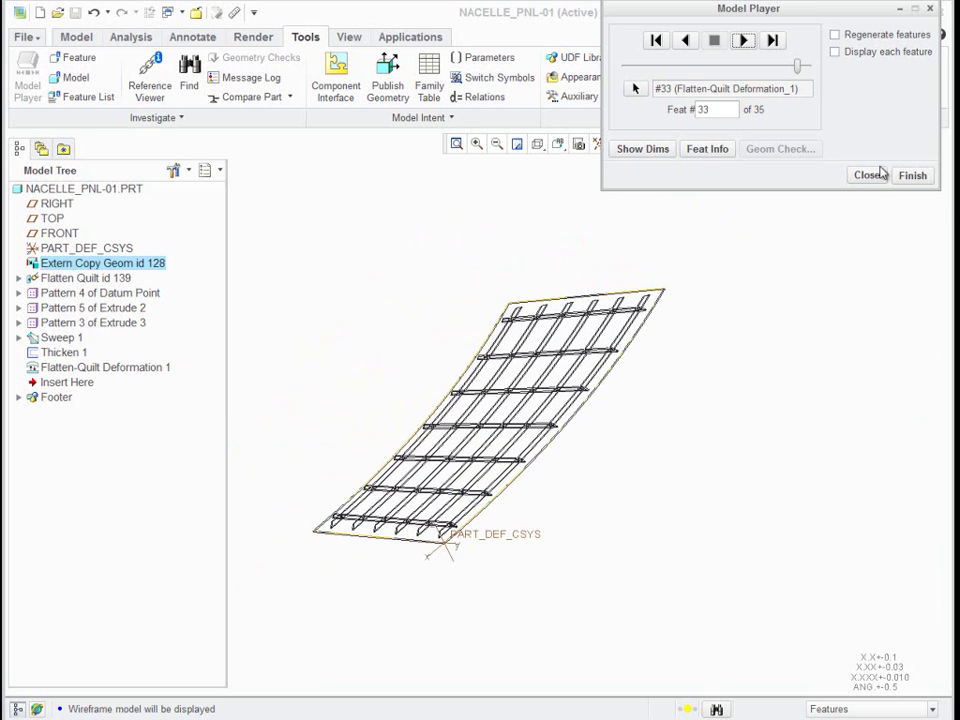
left_click(772, 40)
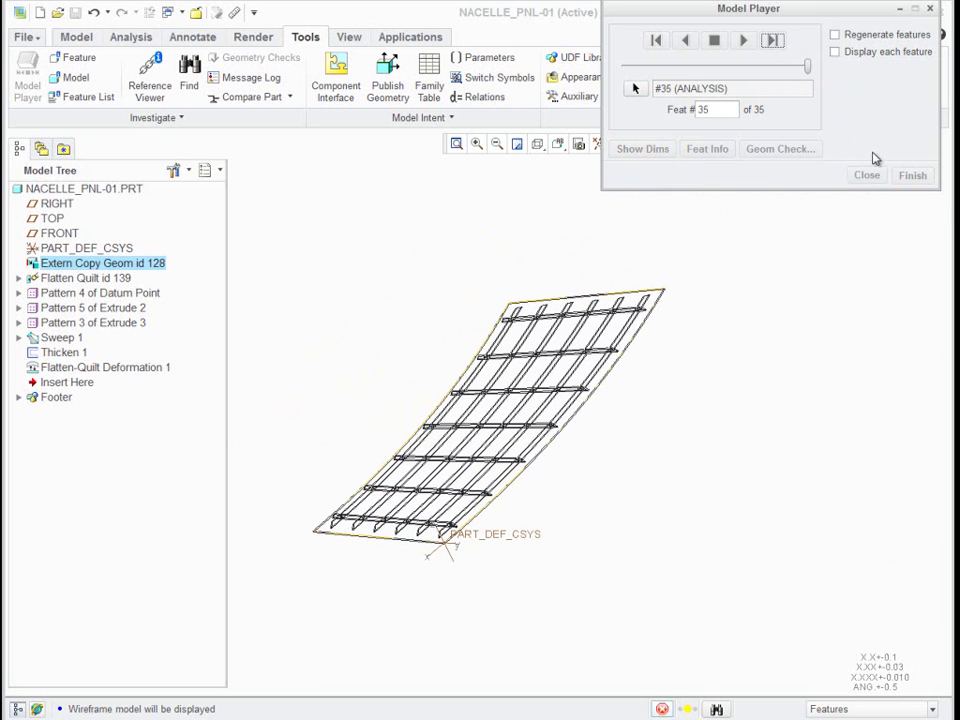
- Finish the Model Player replay and hide coordinate systems on the NACELLE_PNL-01 bar grid
left_click(914, 179)
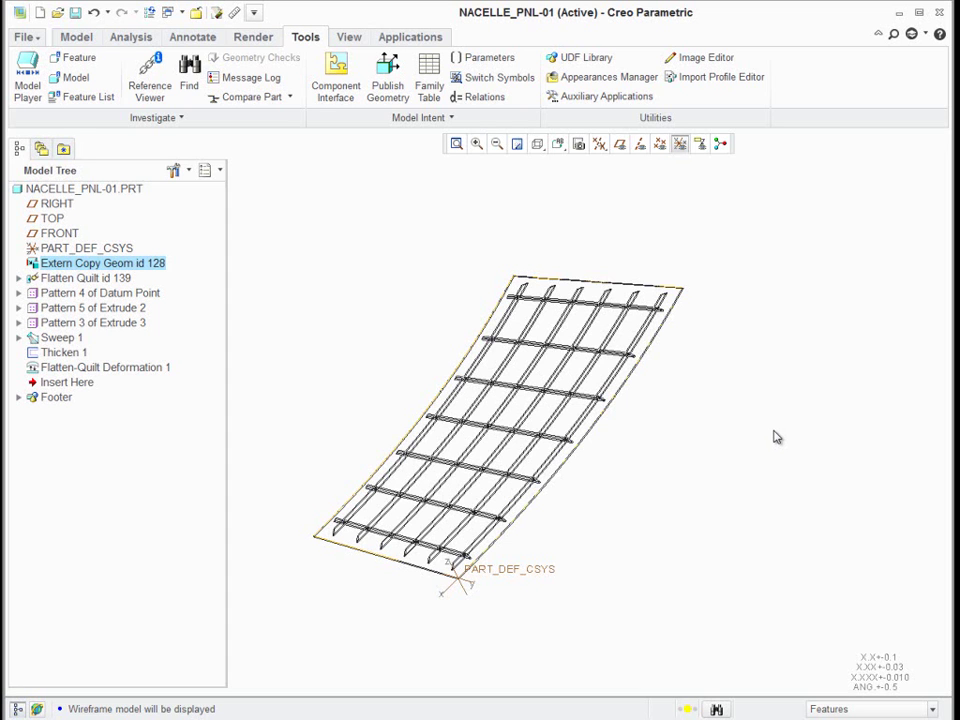
left_click(679, 143)
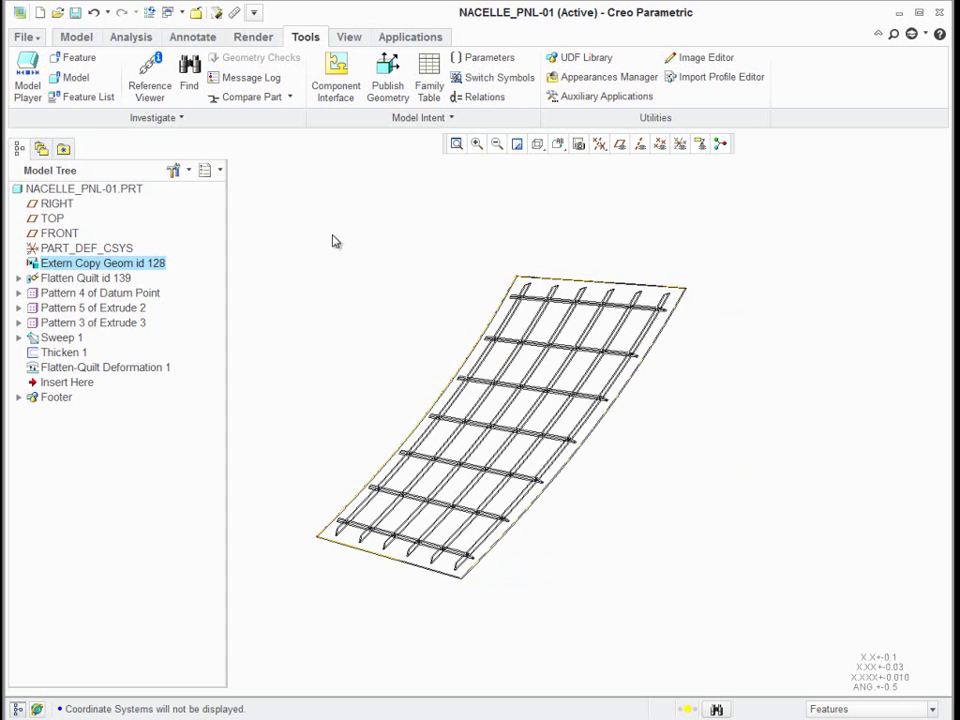
middle_click_drag(335, 241, 289, 272)
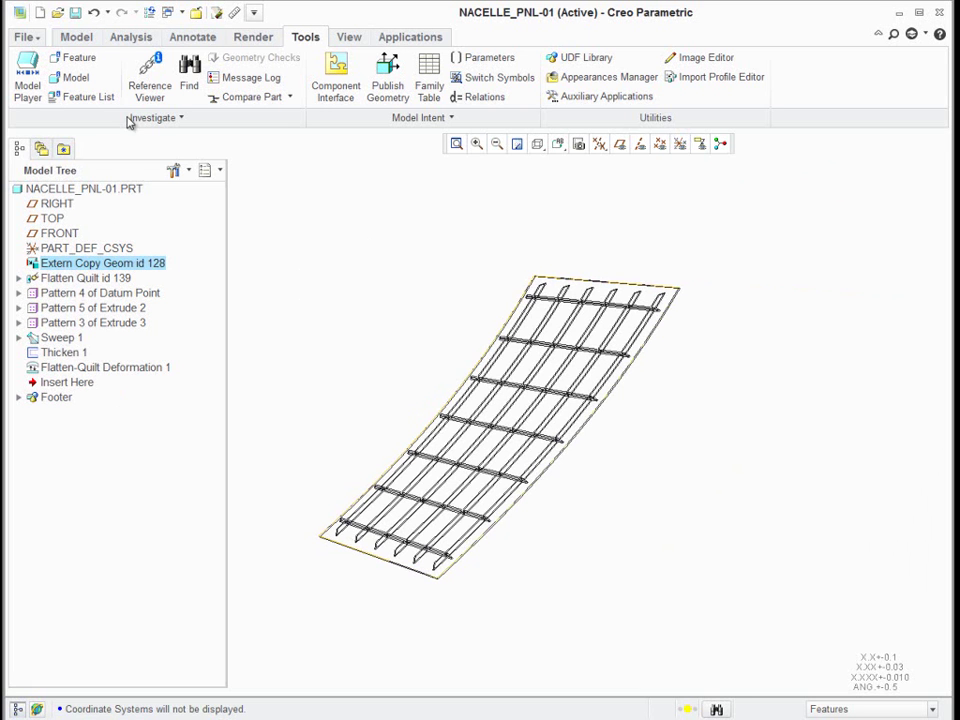
- Close the panel part window and zoom into the reactivated NACELLE assembly wireframe
left_click(196, 12)
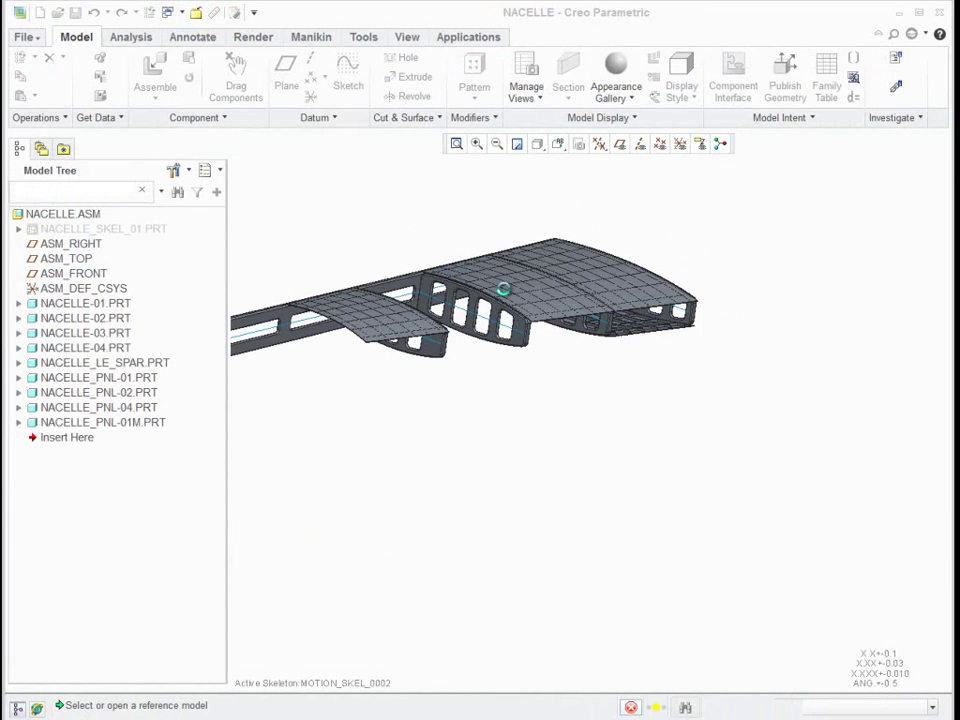
key("ctrl+a")
scroll(600, 161, "up", 5)
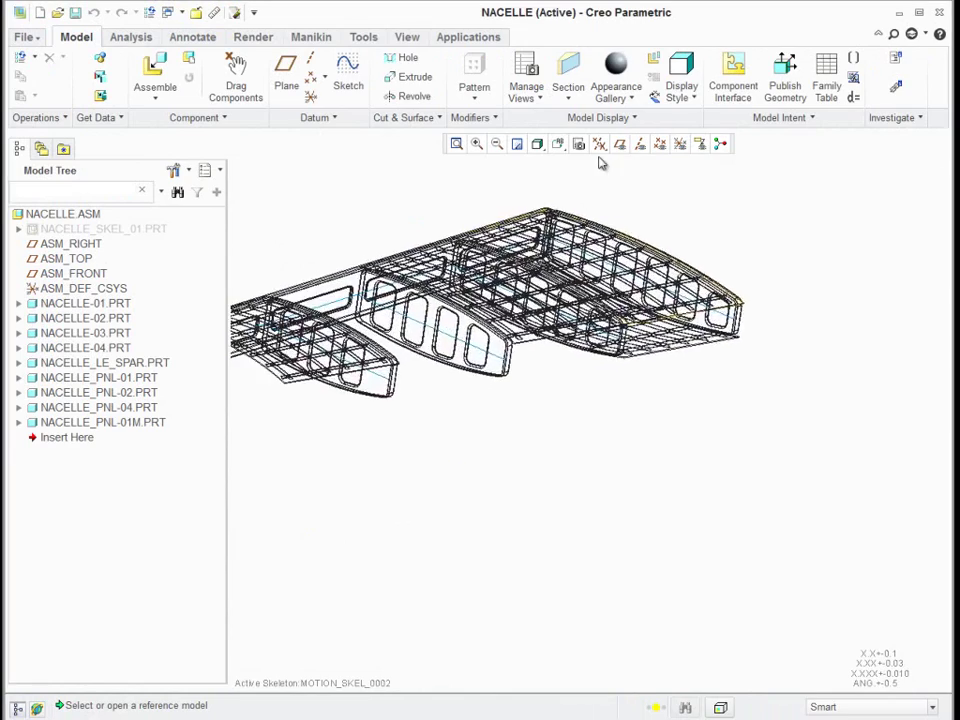